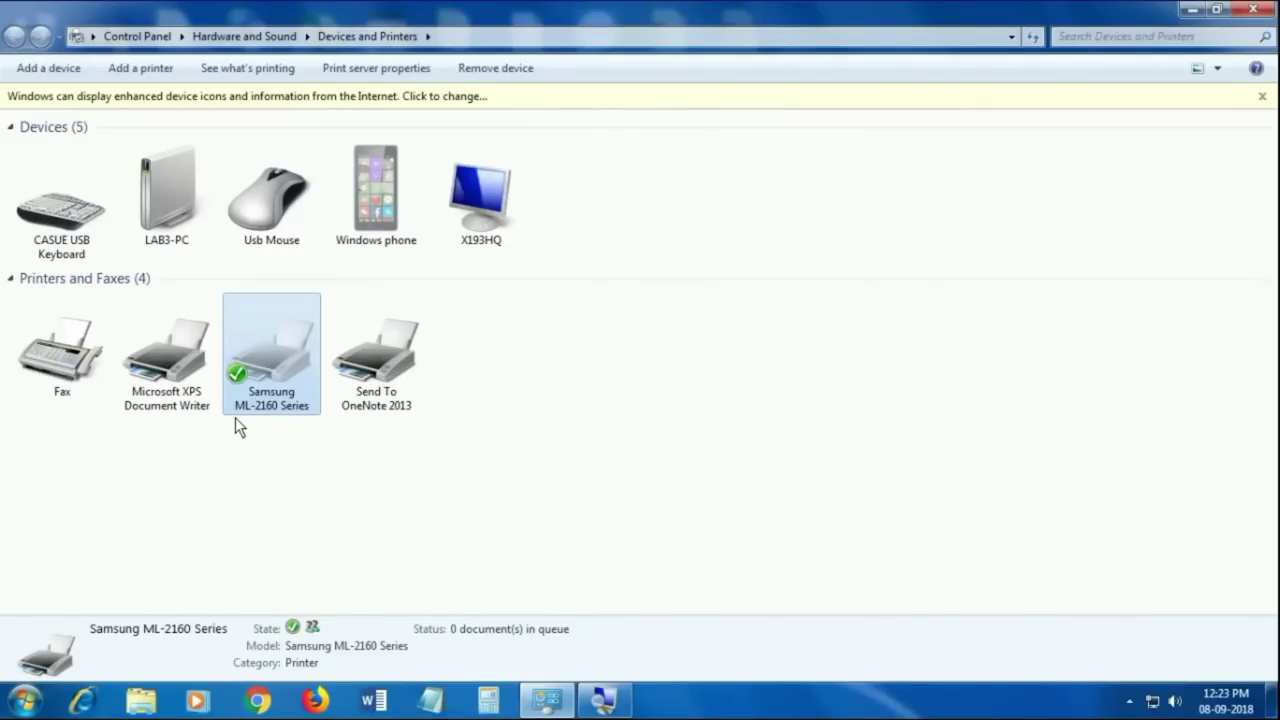
# Enable sharing for the Samsung ML-2160 Series printer in its printer properties, keeping the share name Samsung ML-2160 Series
pyautogui.rightClick(259, 344)
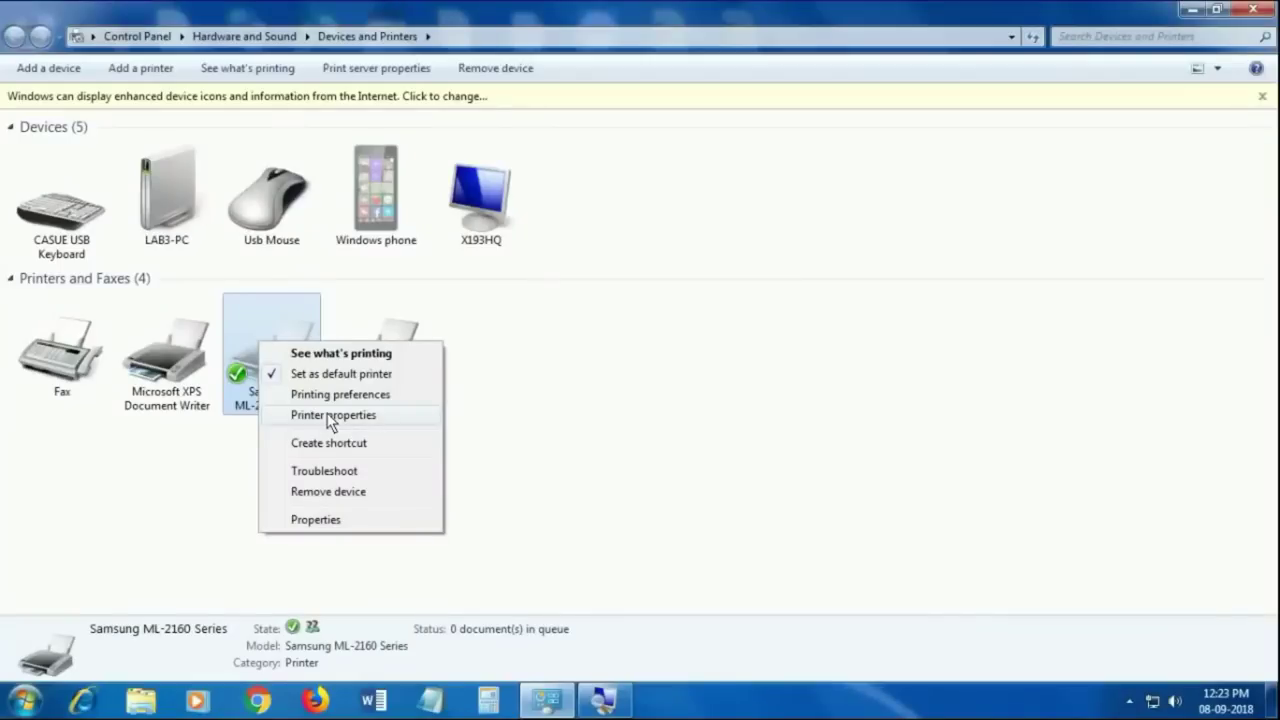
pyautogui.click(327, 413)
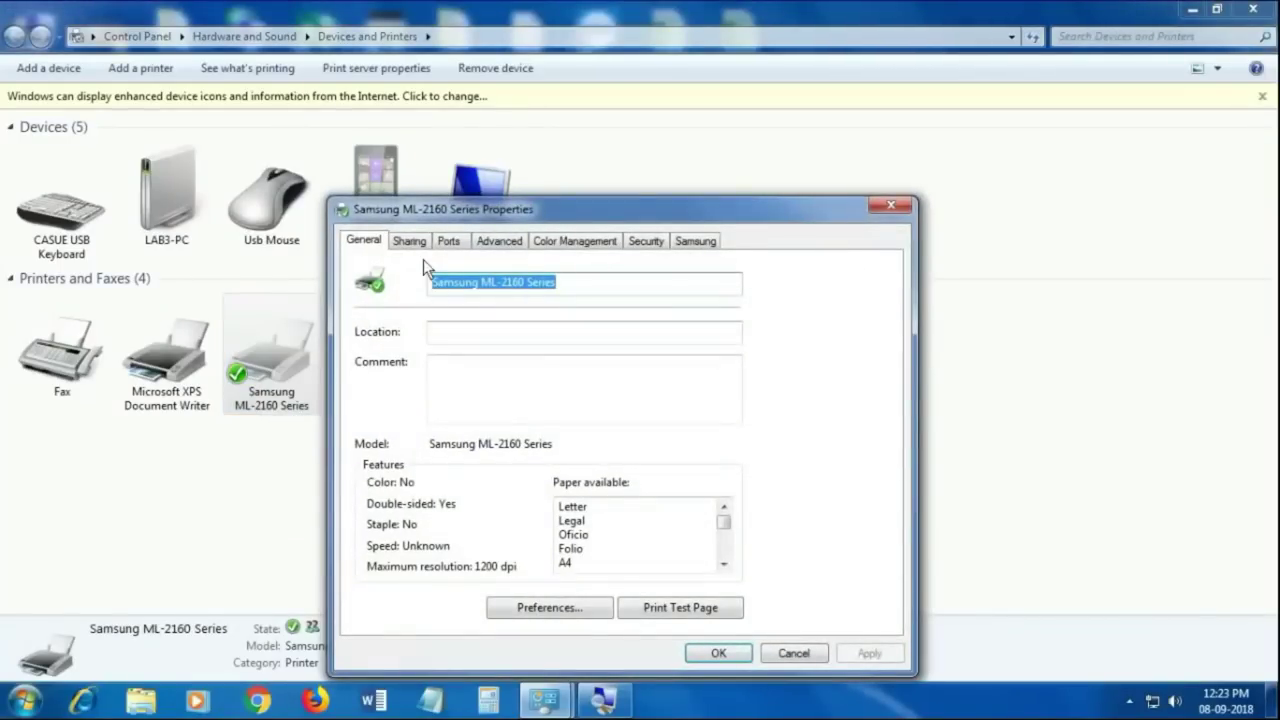
pyautogui.click(410, 243)
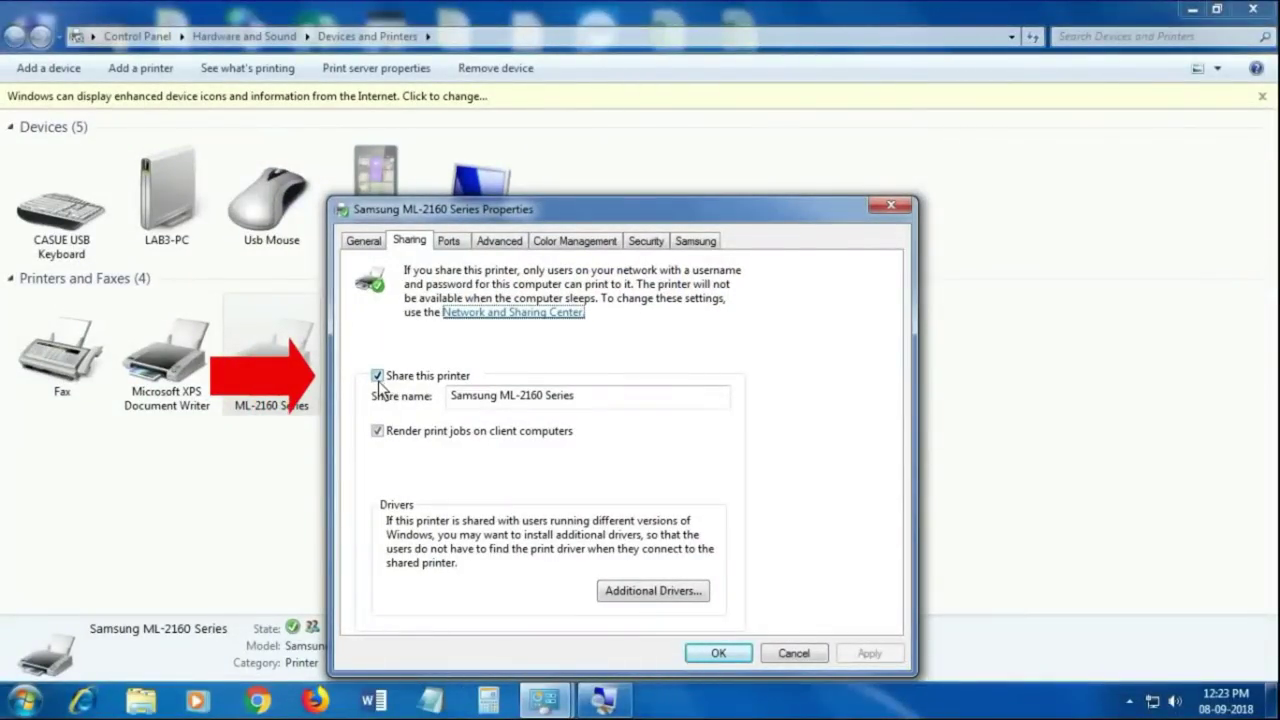
pyautogui.click(377, 376)
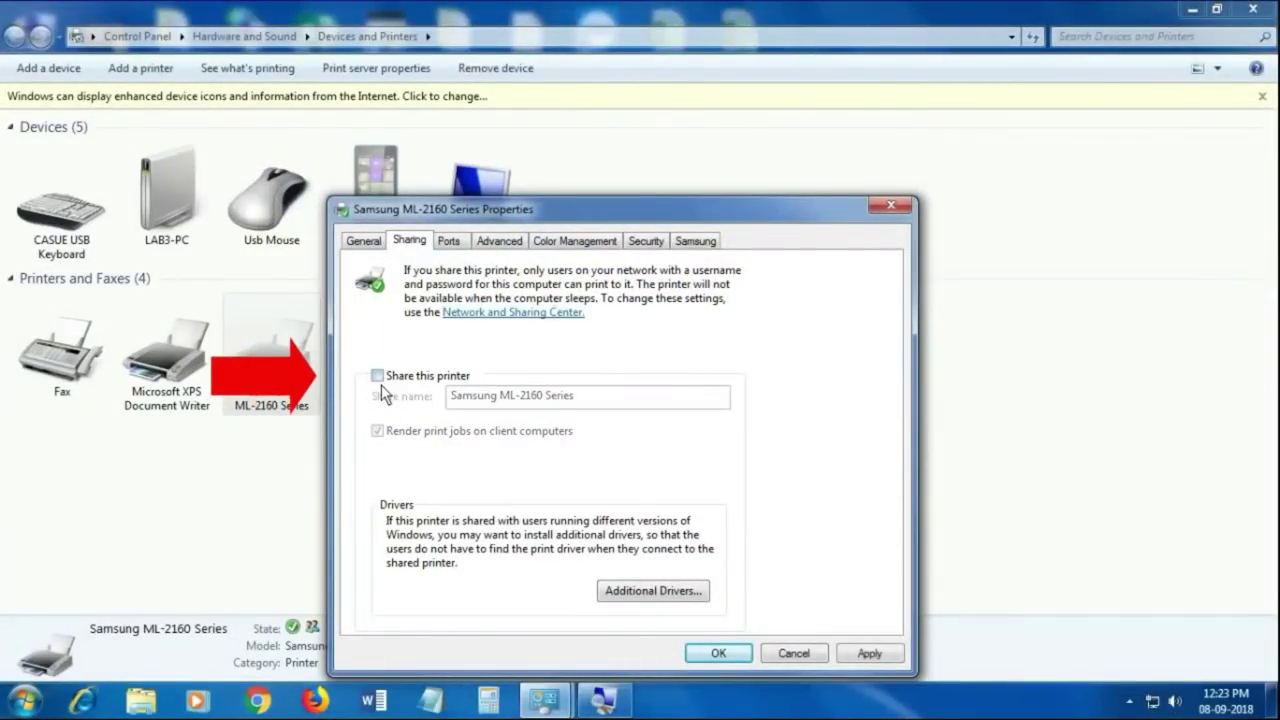
pyautogui.click(378, 376)
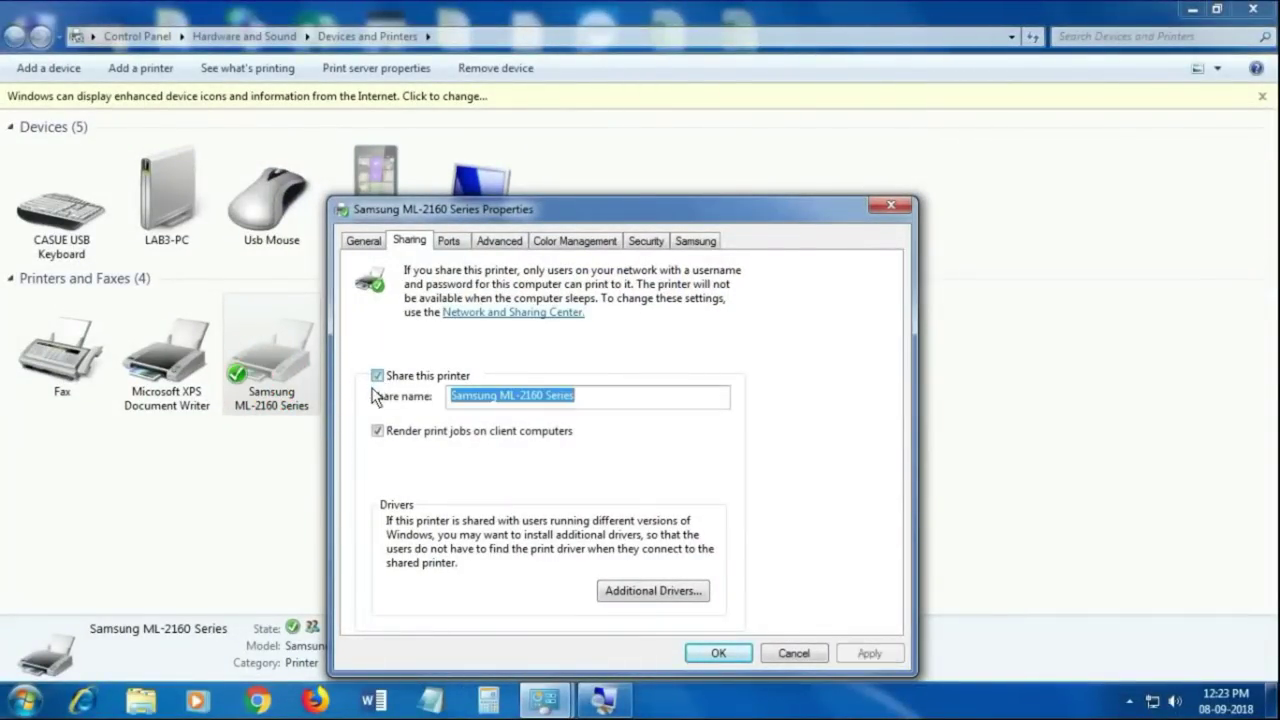
pyautogui.click(719, 652)
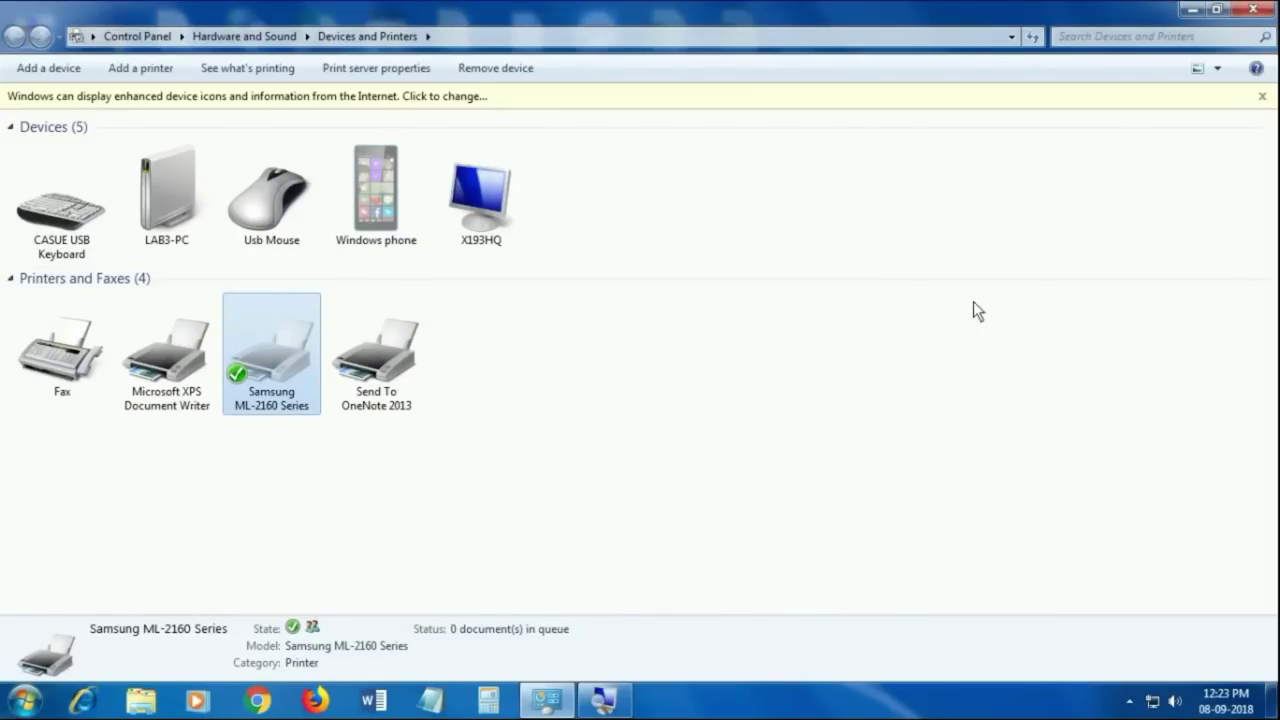
# Open the advanced sharing settings from the Network and Sharing Center
pyautogui.click(1153, 703)
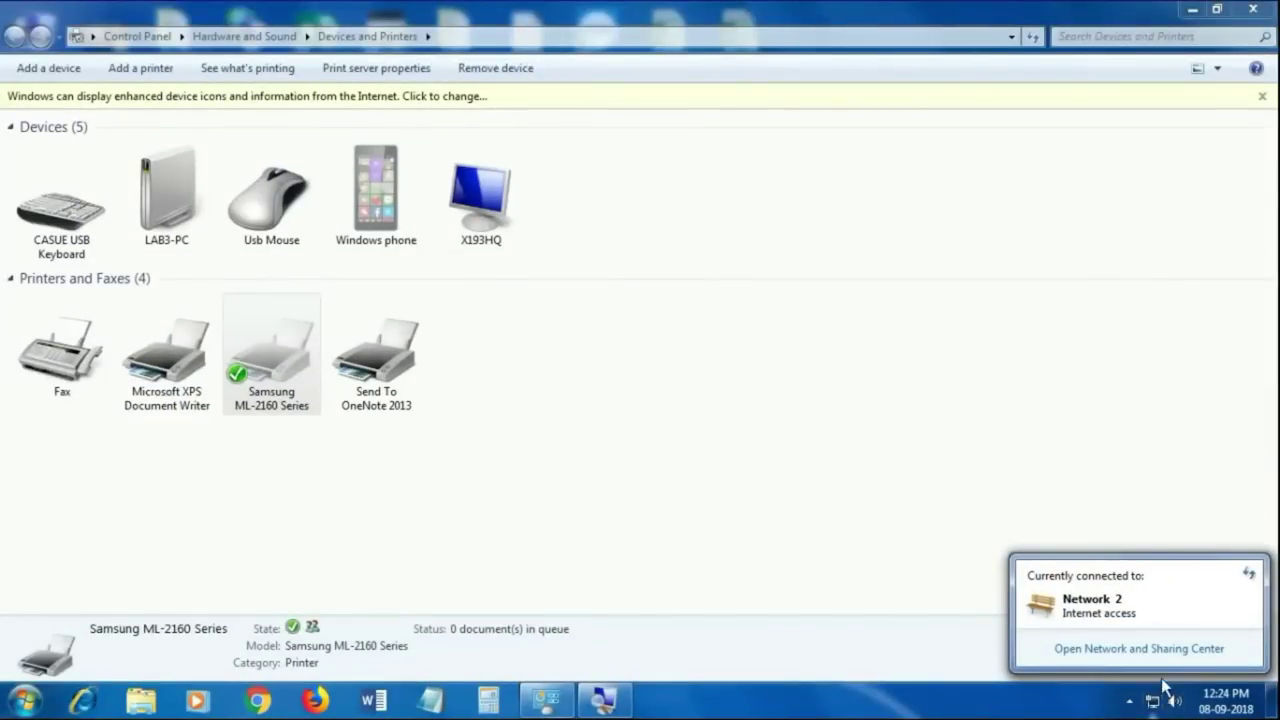
pyautogui.click(1150, 650)
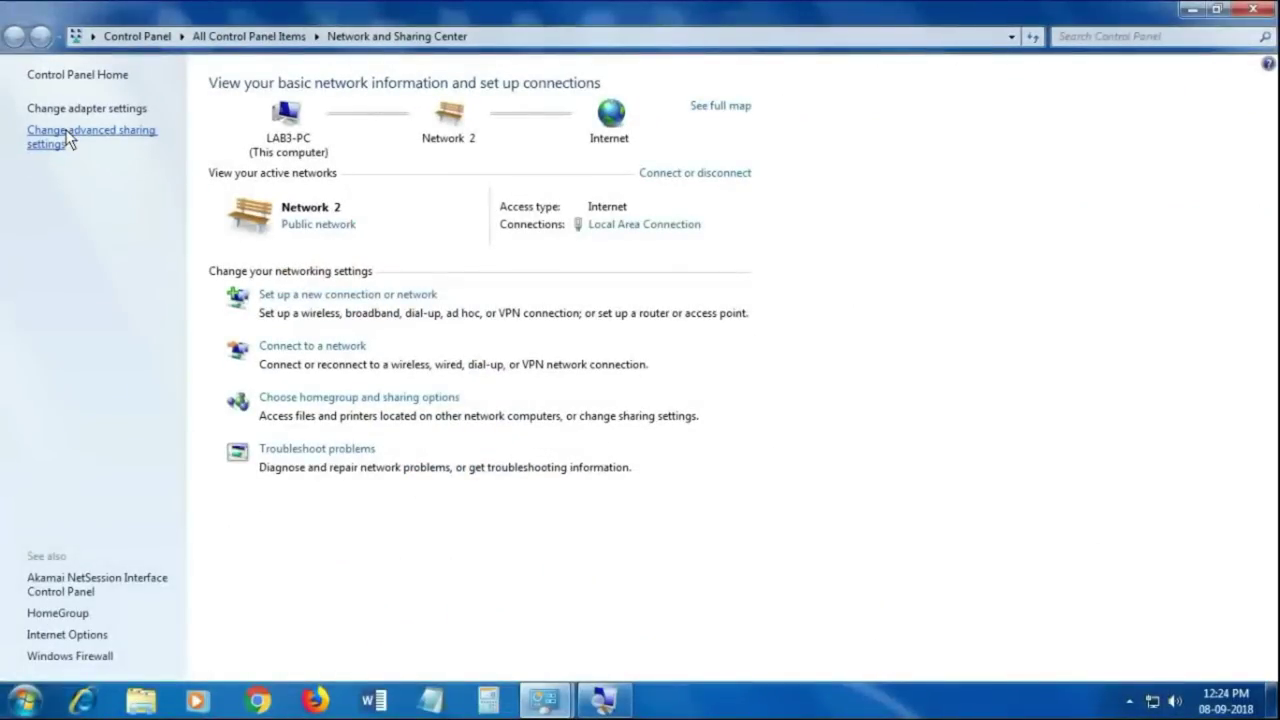
pyautogui.click(70, 145)
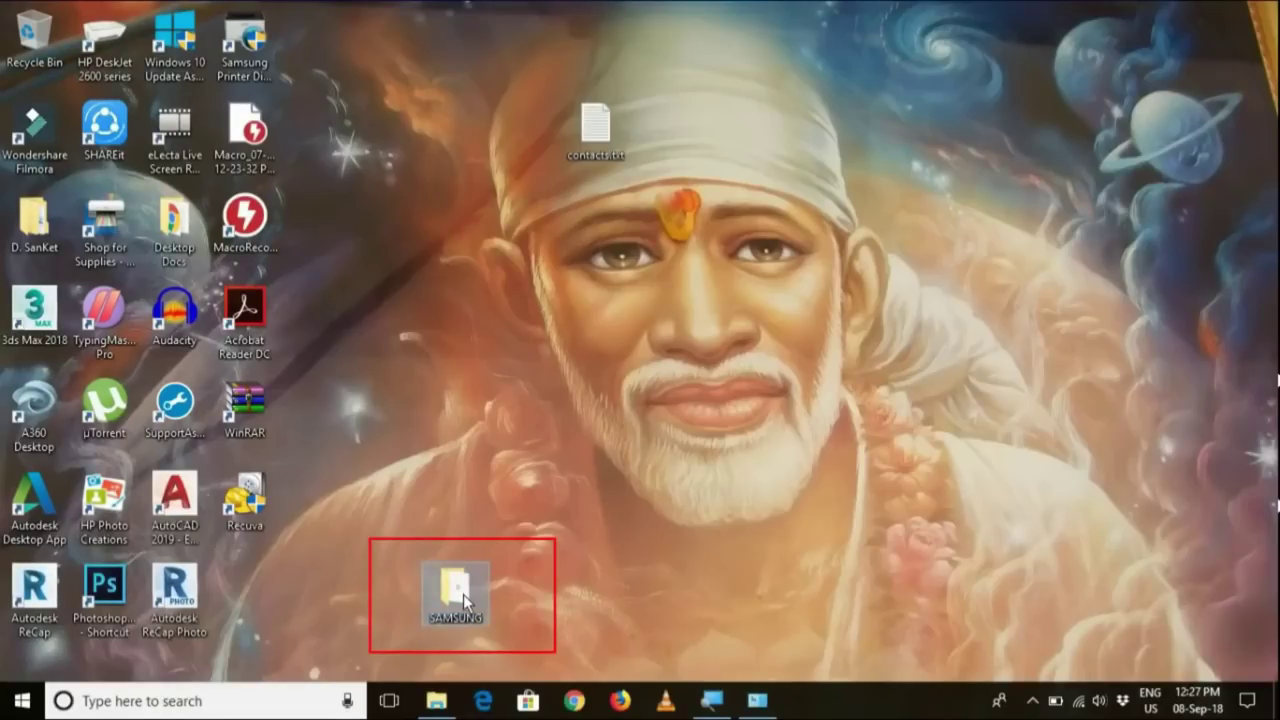
# On the Windows 10 computer, run the Samsung ML-2160 driver installer from the SAMSUNG folder with the Install option and accept the installation agreements
pyautogui.moveTo(463, 594)
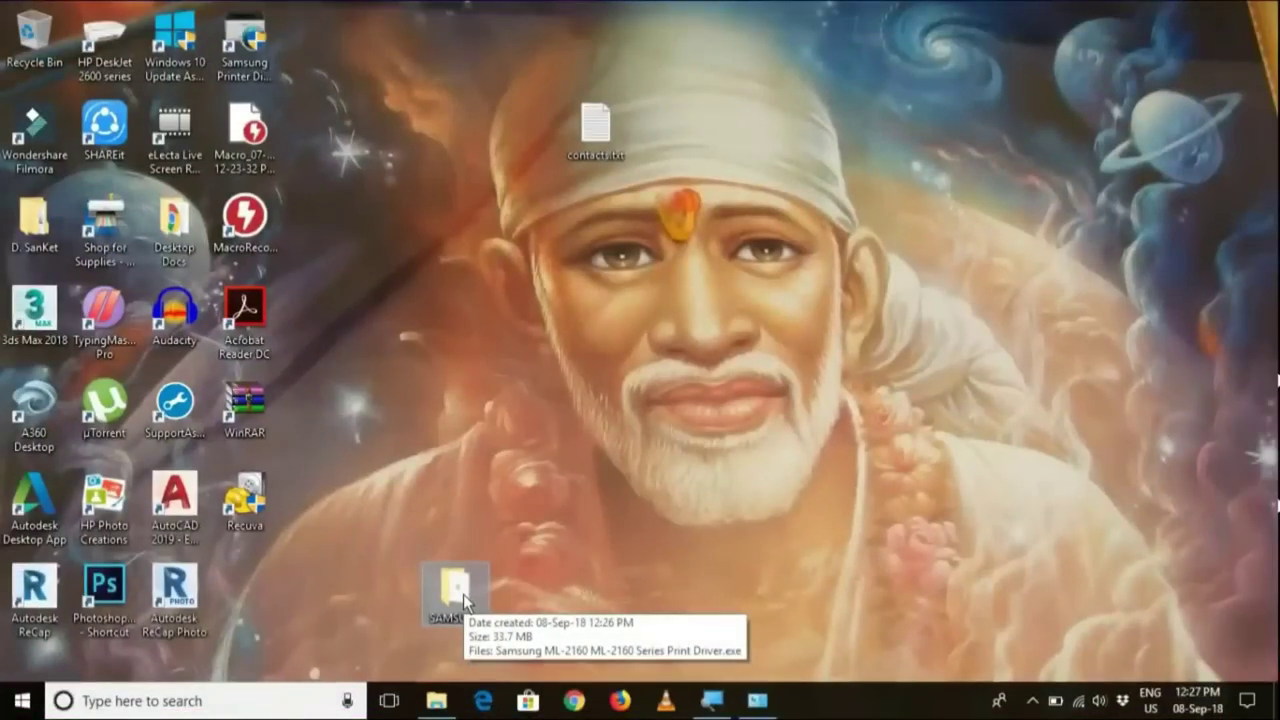
pyautogui.doubleClick(463, 594)
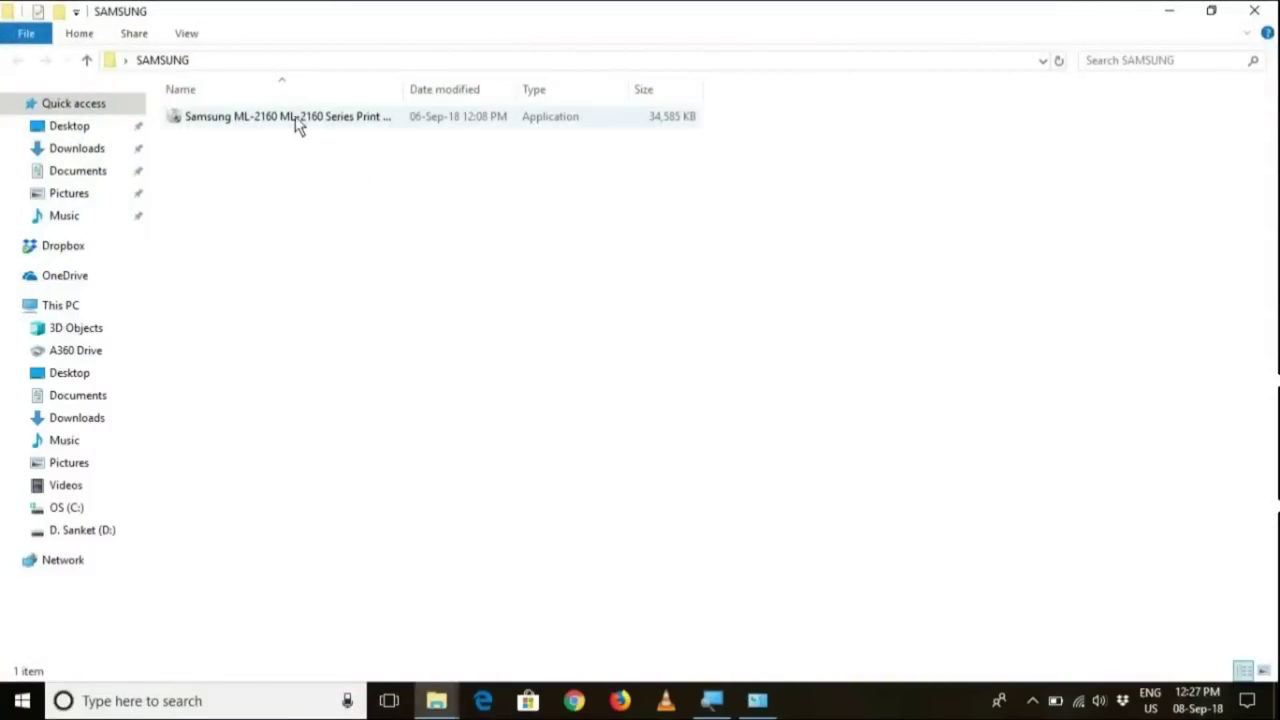
pyautogui.click(295, 114)
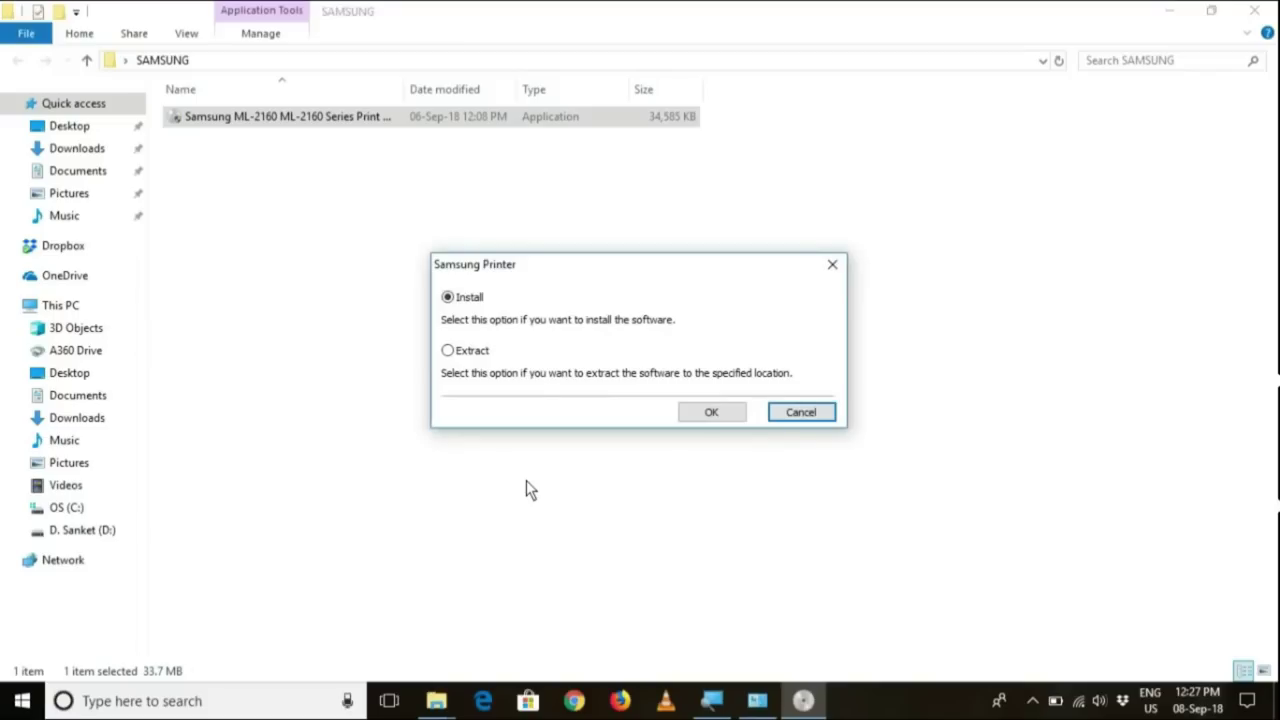
pyautogui.click(713, 413)
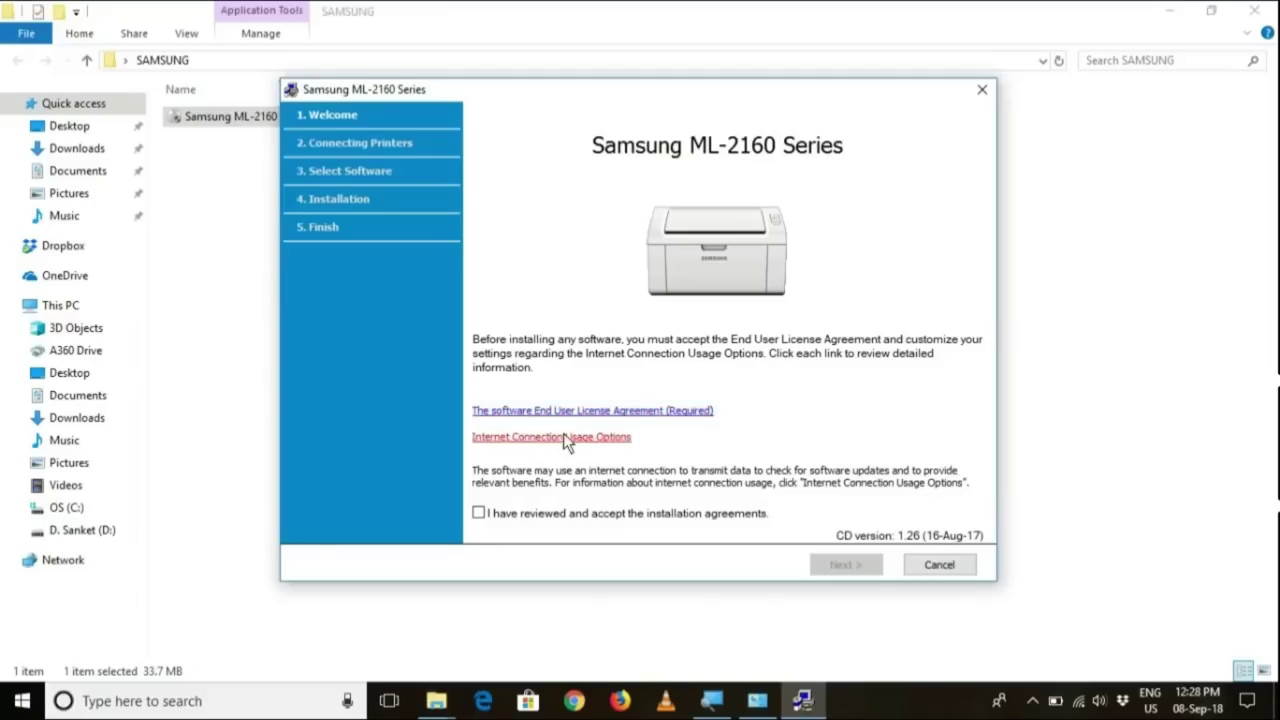
pyautogui.click(536, 517)
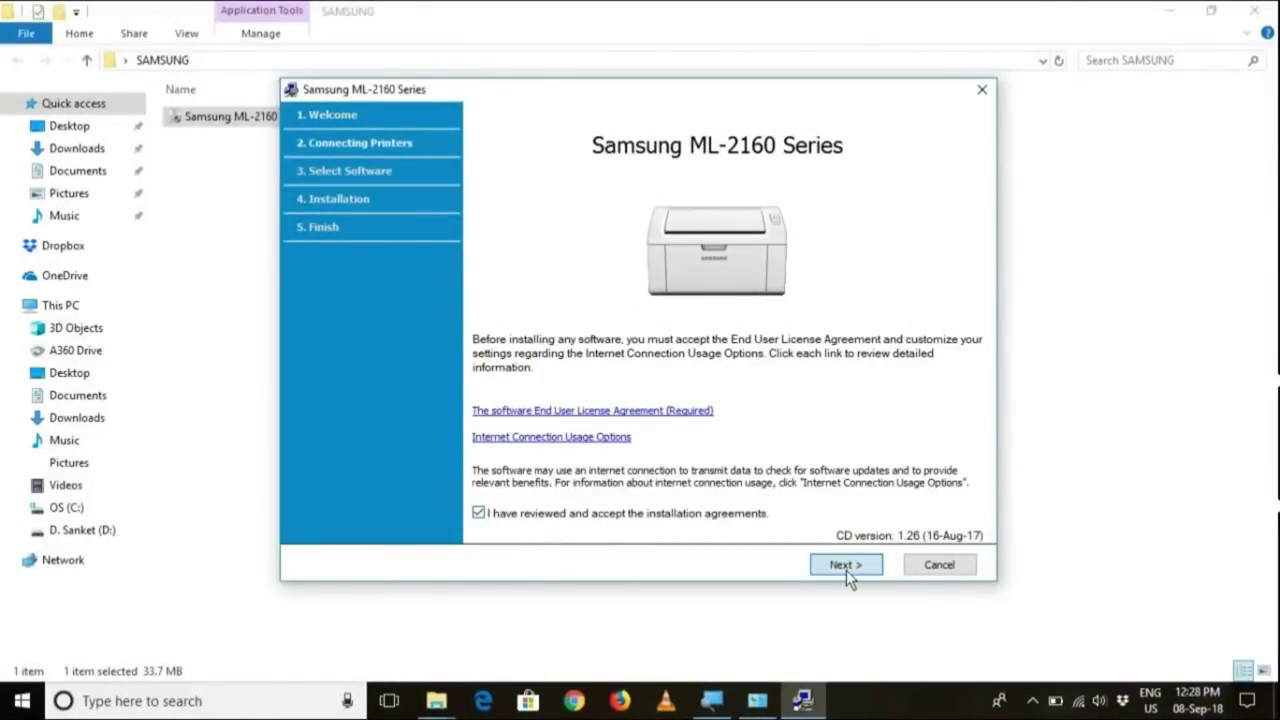
pyautogui.click(845, 566)
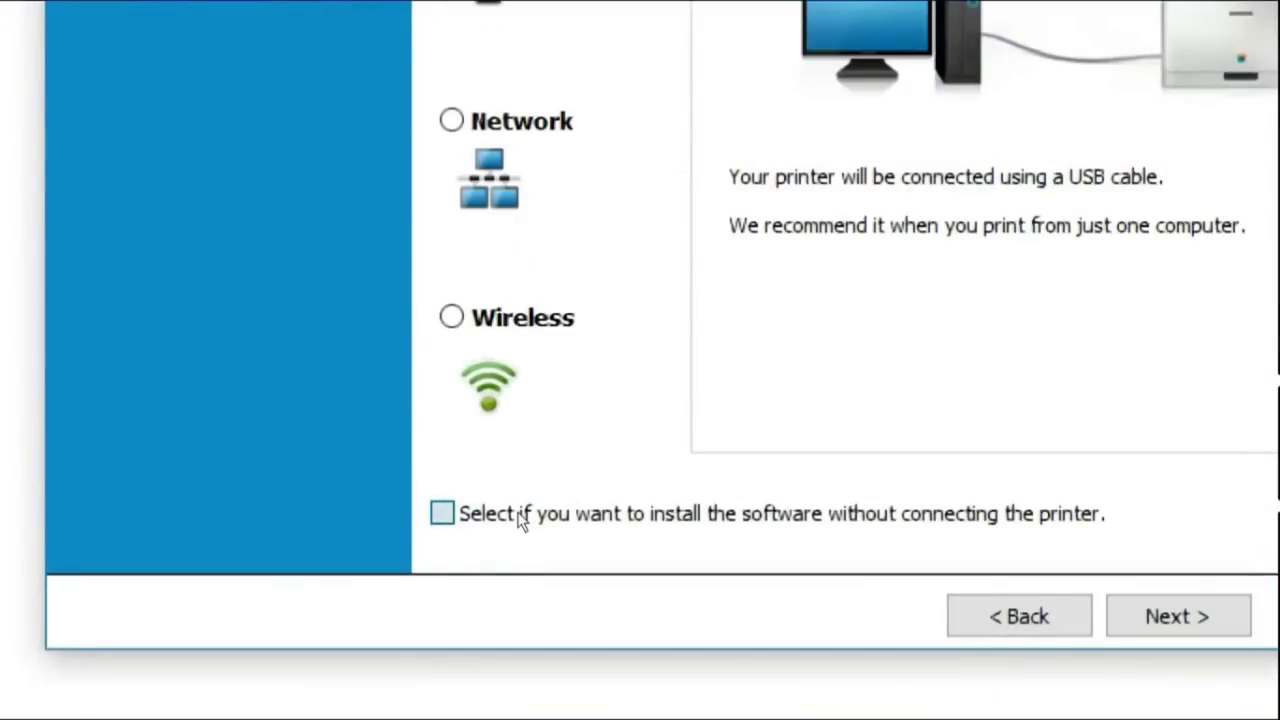
# Choose to install the printer software without connecting the printer and continue to the software selection
pyautogui.click(519, 517)
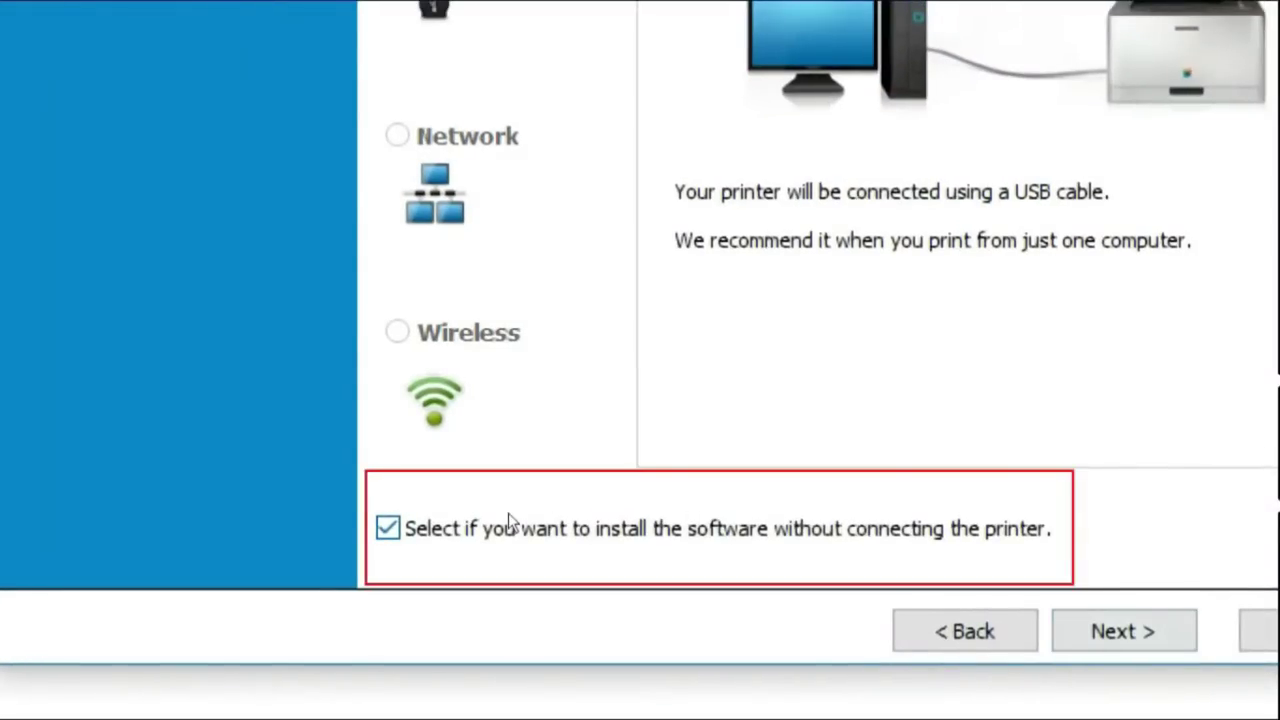
pyautogui.click(510, 527)
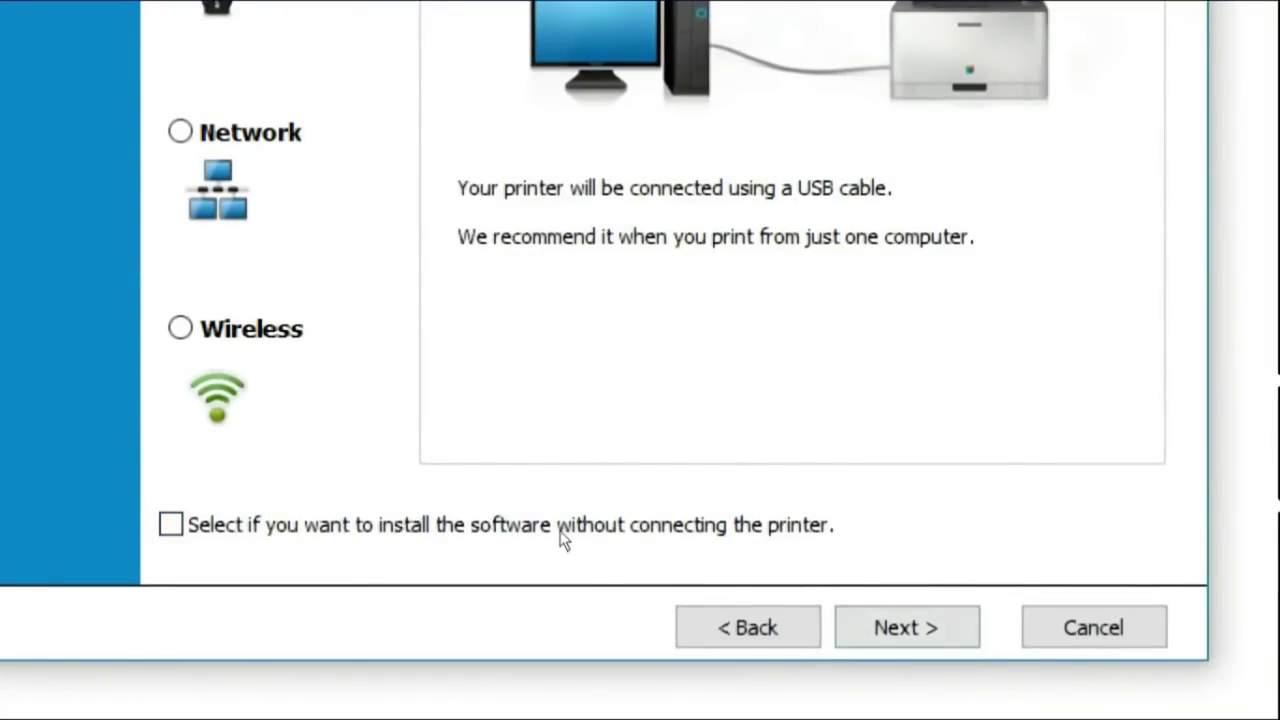
pyautogui.click(520, 525)
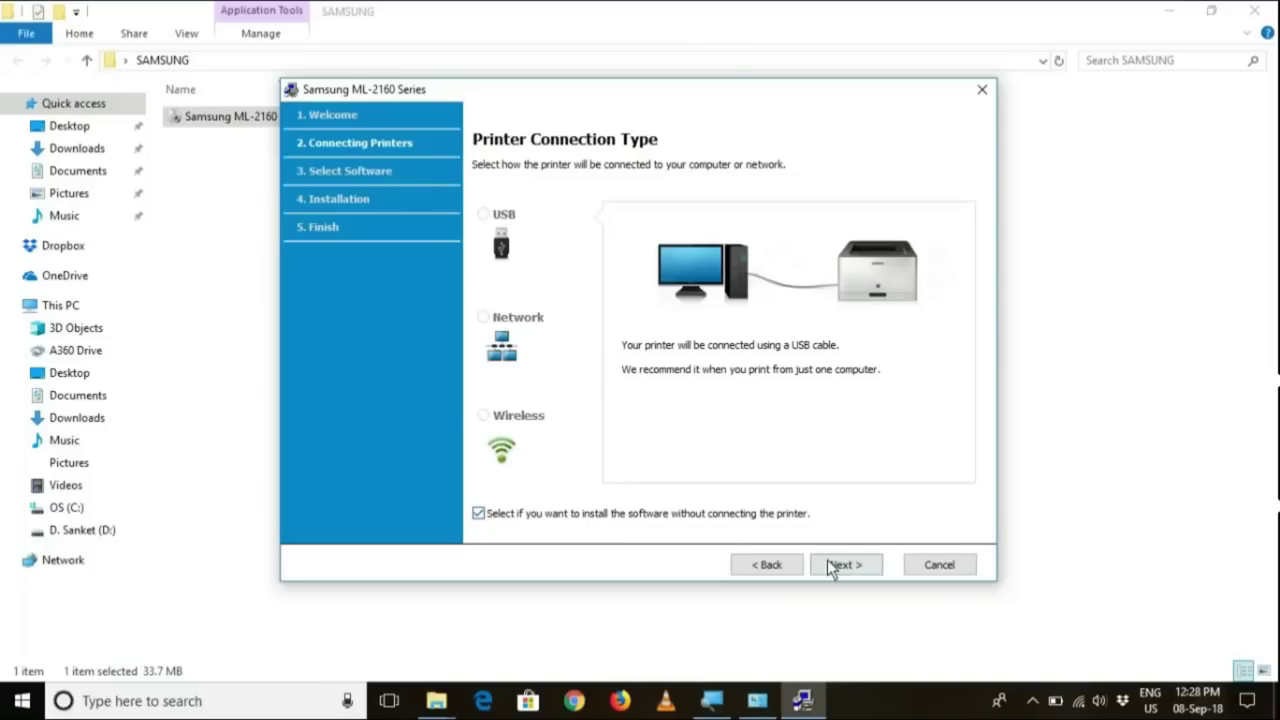
pyautogui.click(859, 571)
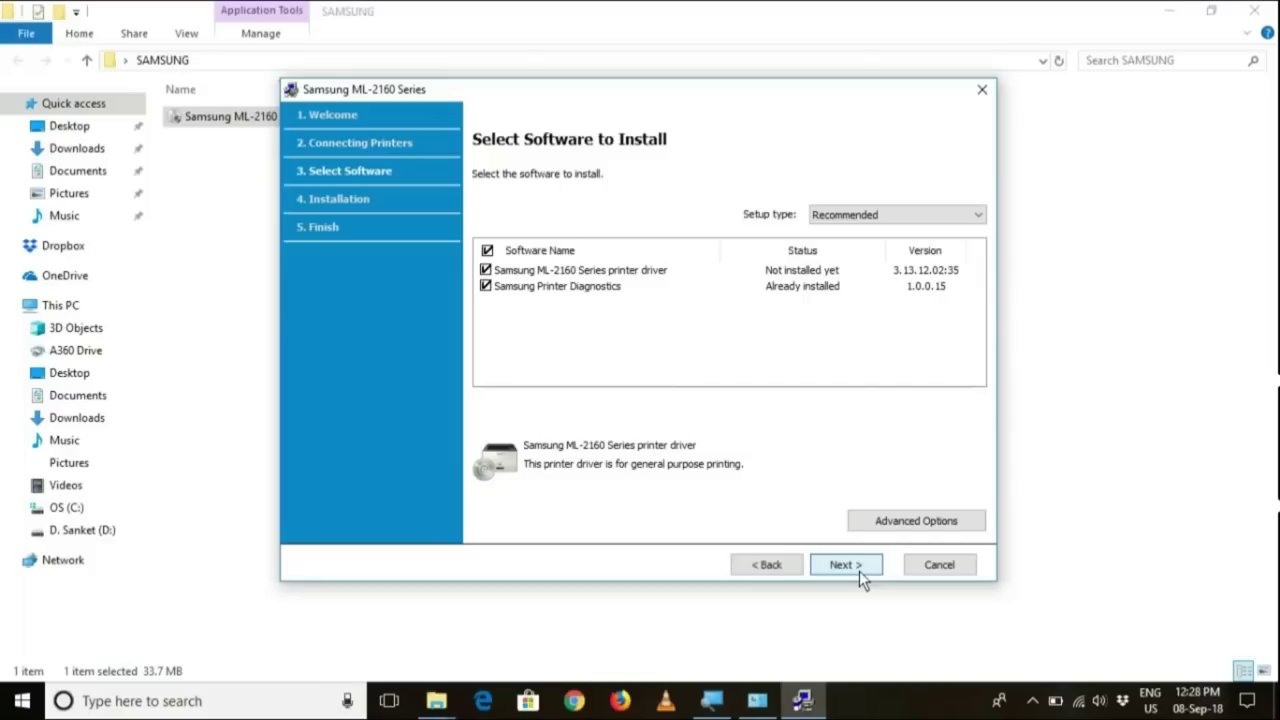
# Install the recommended ML-2160 Series printer driver and Samsung Printer Diagnostics, and finish the setup with Easy Eco Driver left off
pyautogui.click(859, 571)
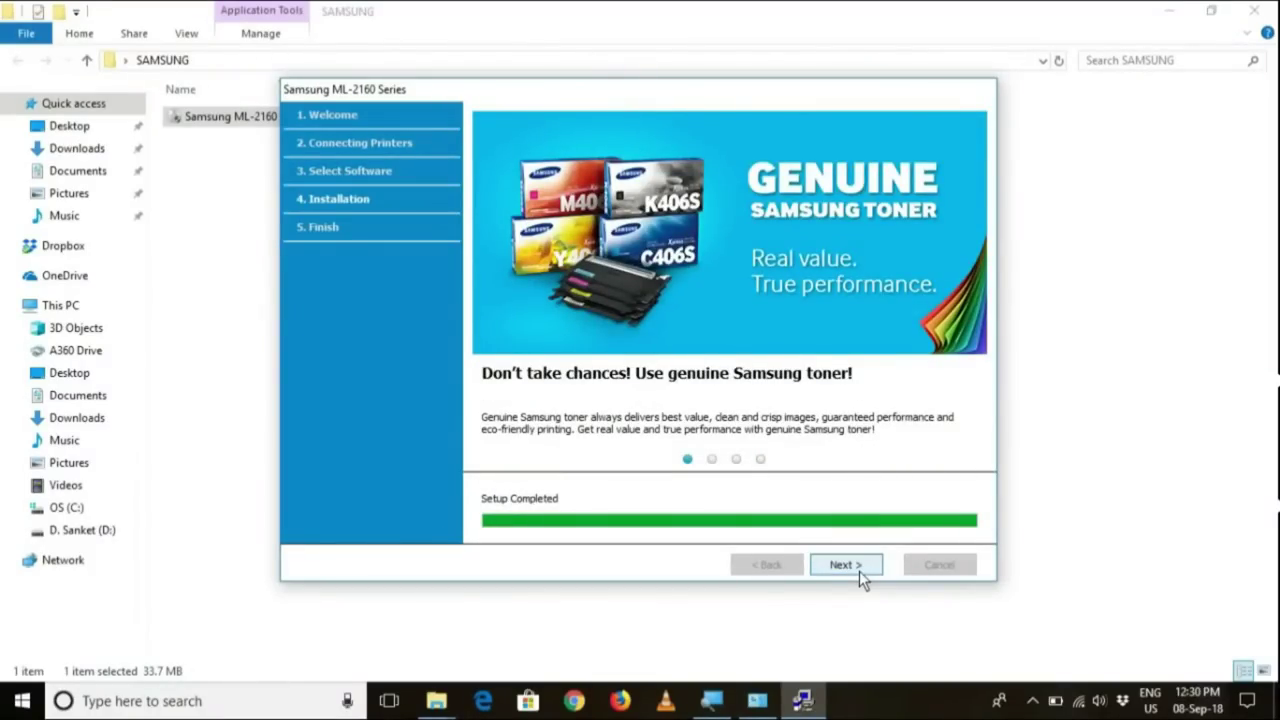
pyautogui.click(859, 571)
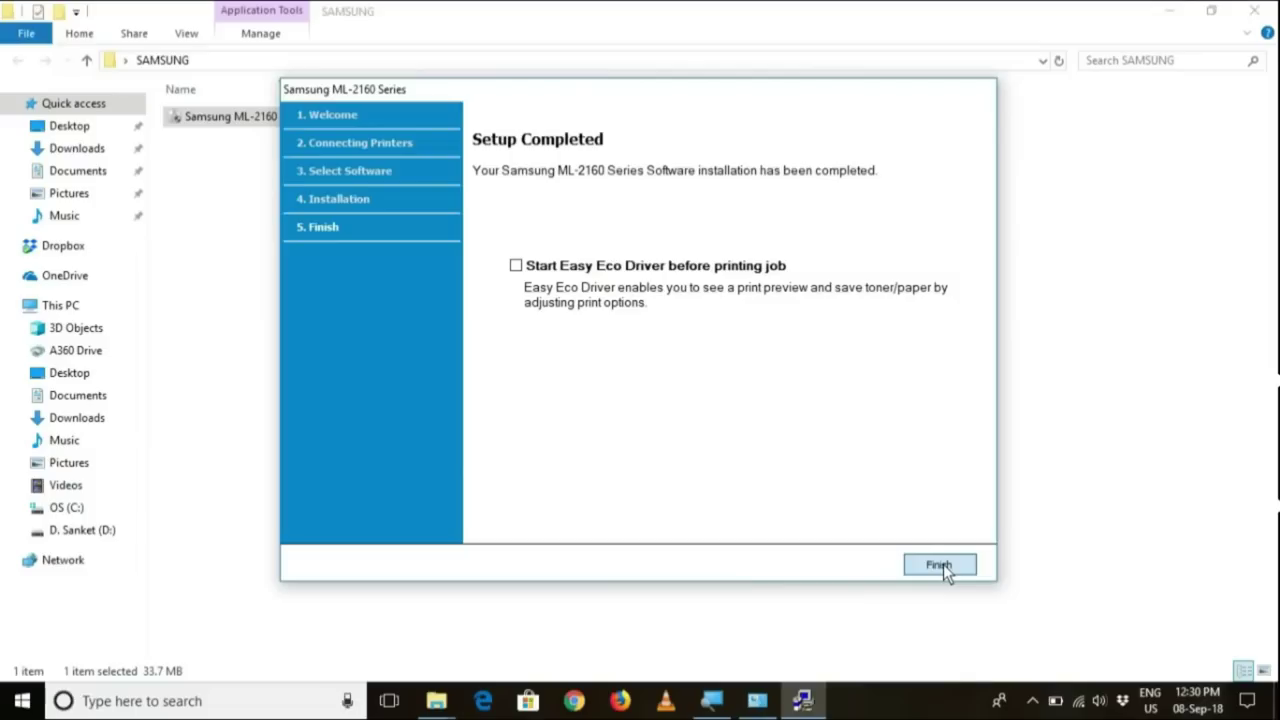
pyautogui.click(938, 565)
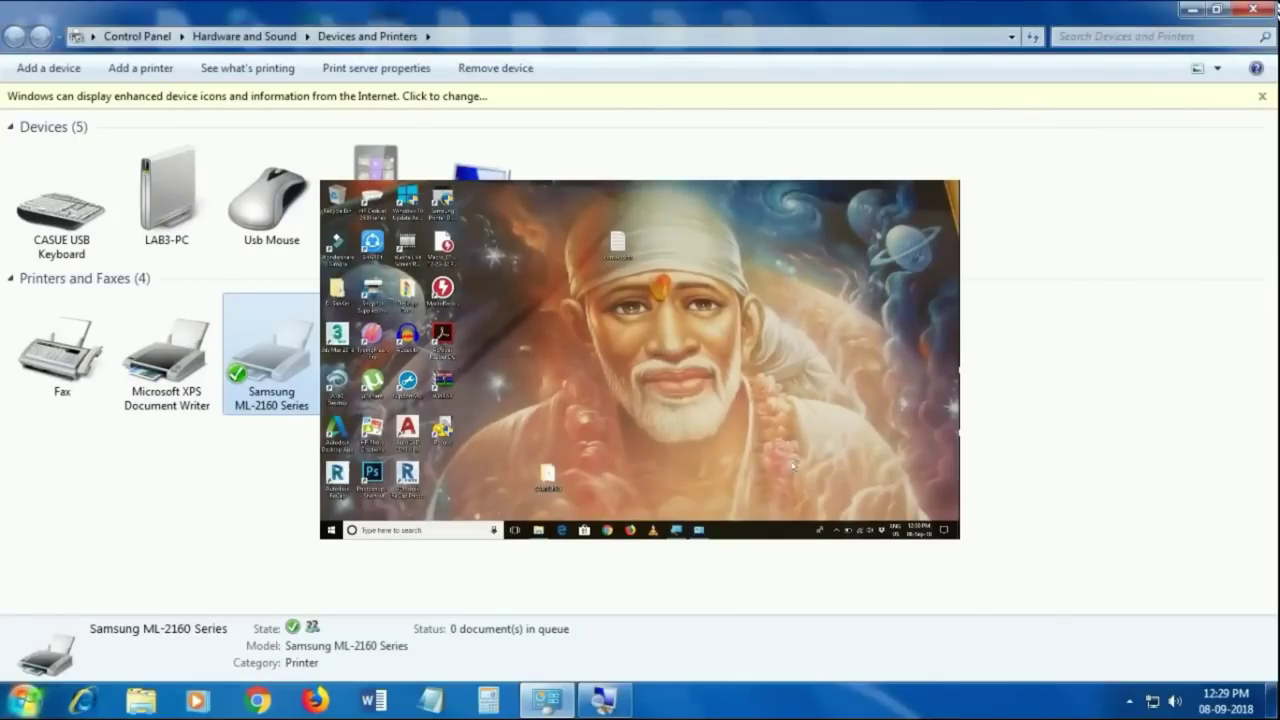
# On the Windows 7 computer, check the computer name in the system properties
pyautogui.click(20, 704)
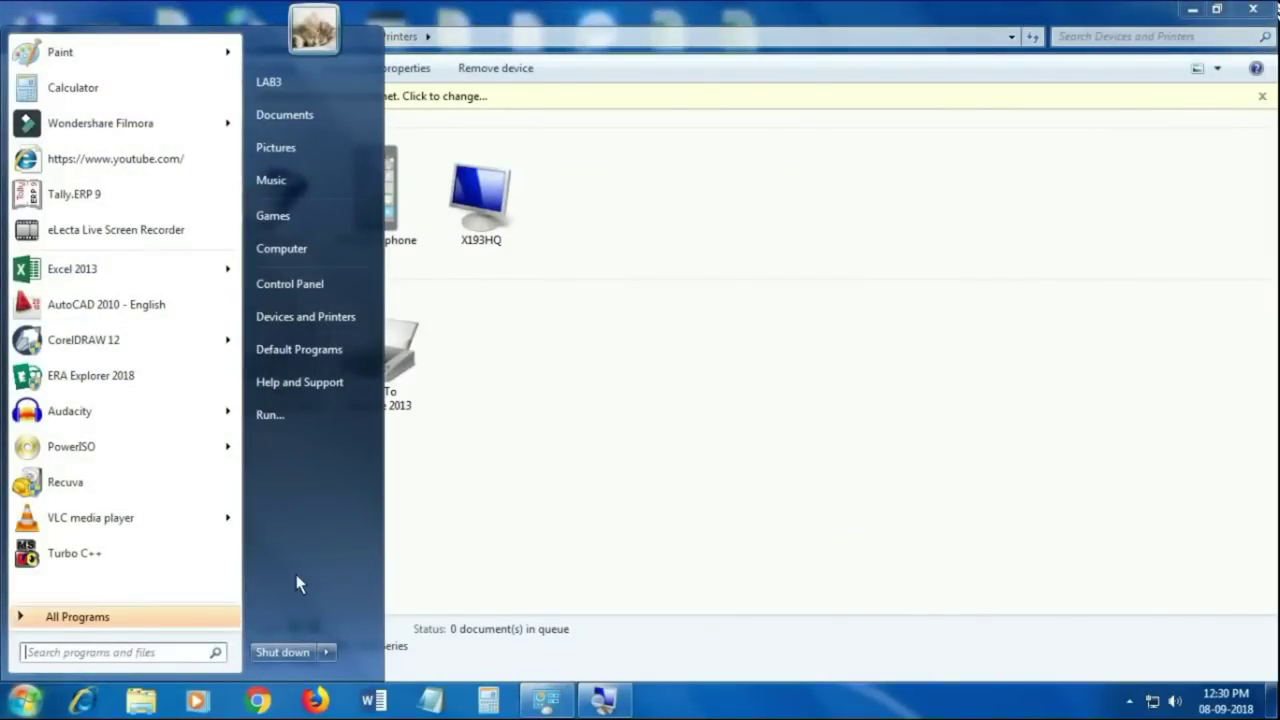
pyautogui.rightClick(344, 257)
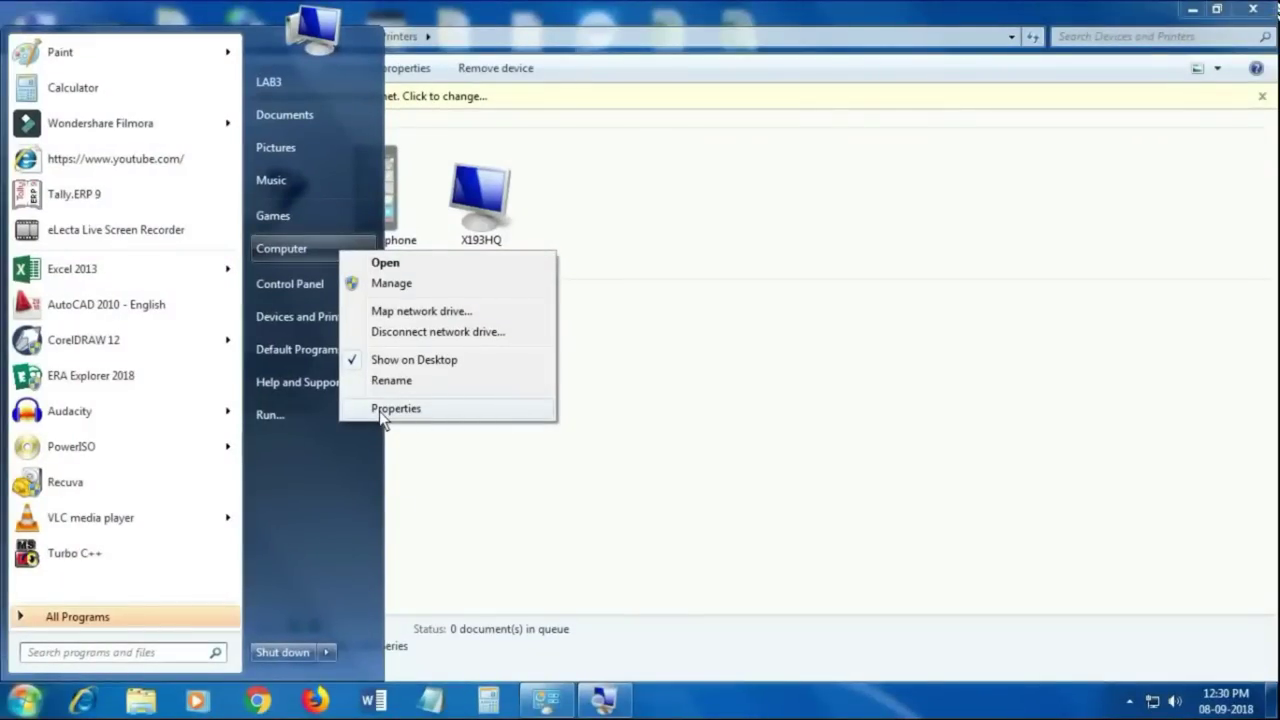
pyautogui.click(379, 409)
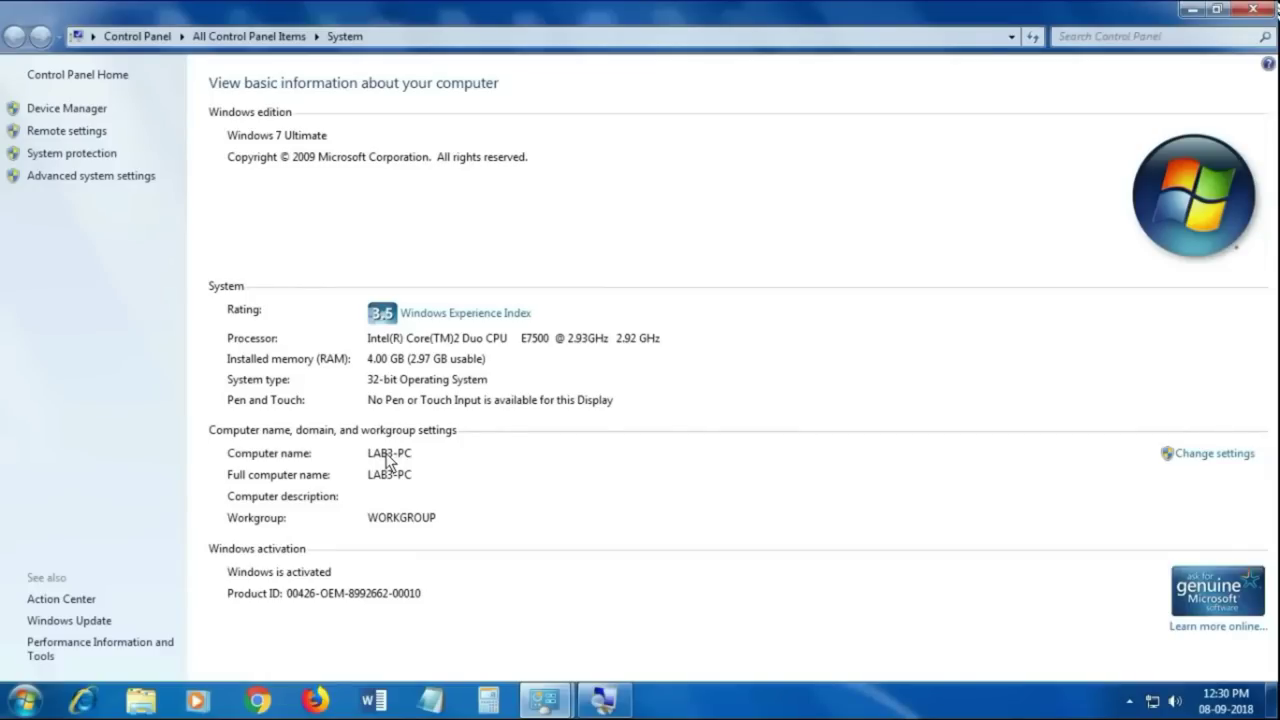
# Look up the IPv4 address in the Local Area Connection details, close the dialogs and return to the system information
pyautogui.click(1151, 704)
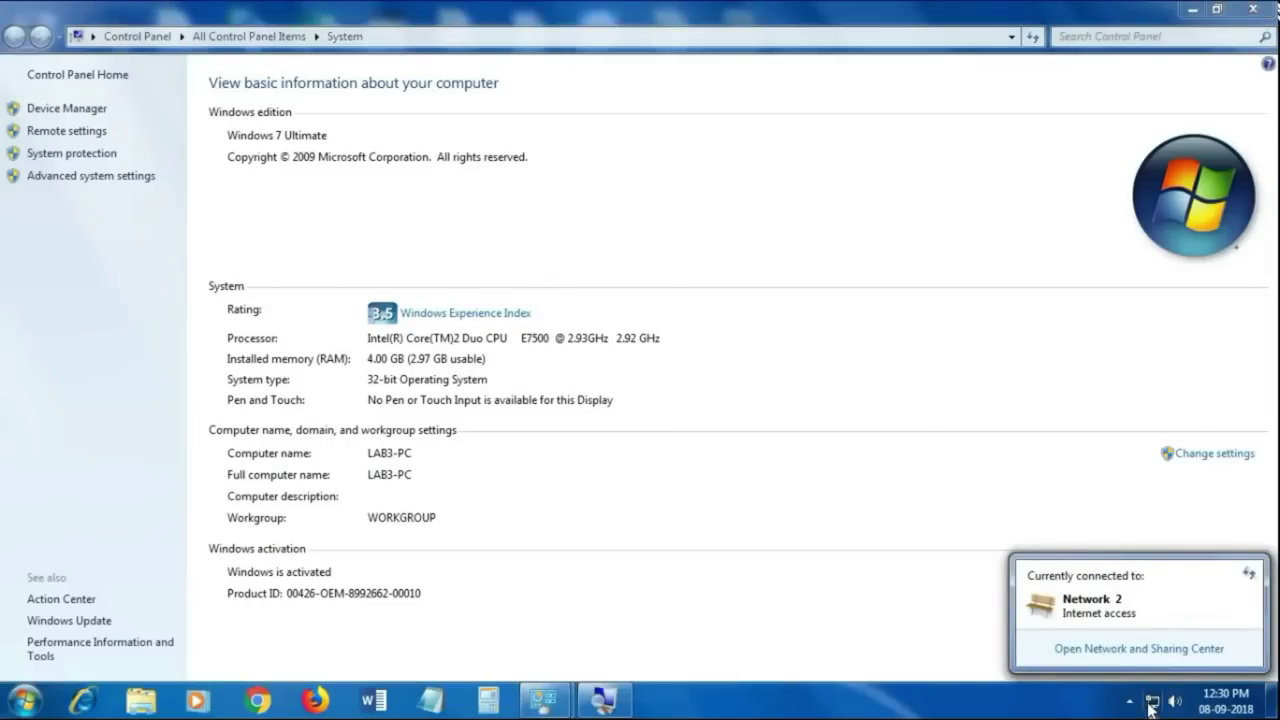
pyautogui.click(1093, 649)
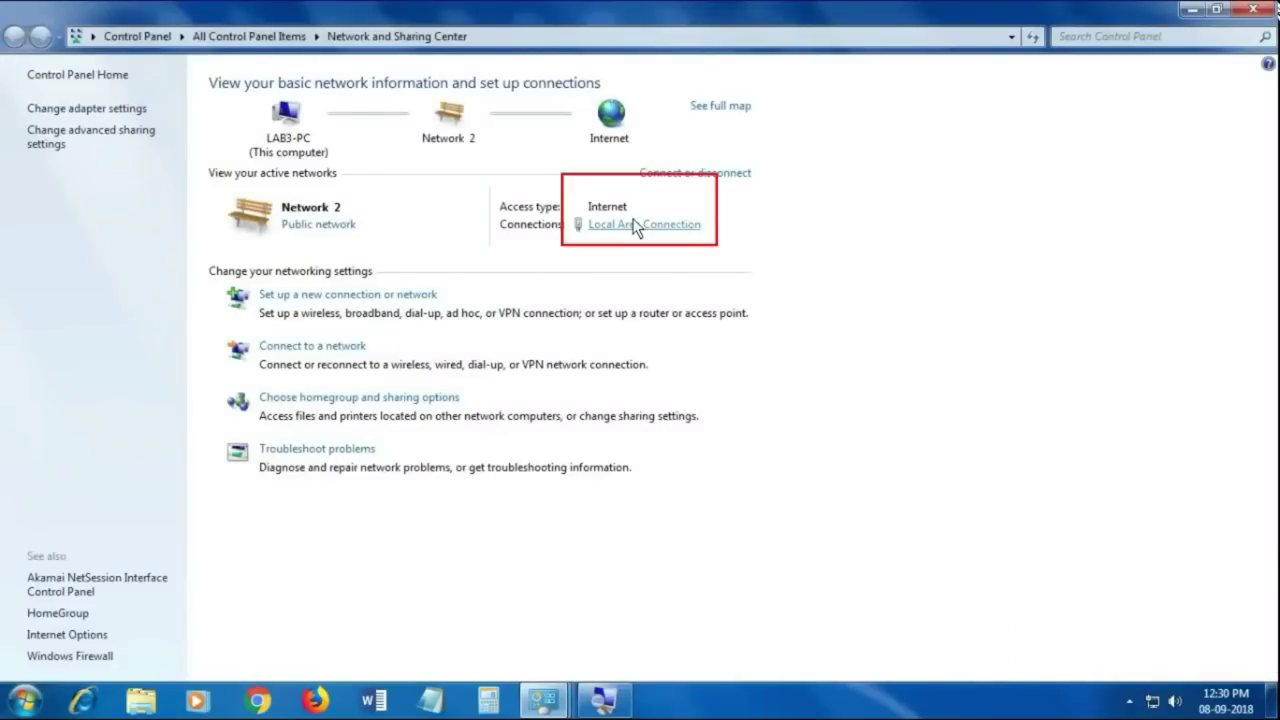
pyautogui.click(636, 224)
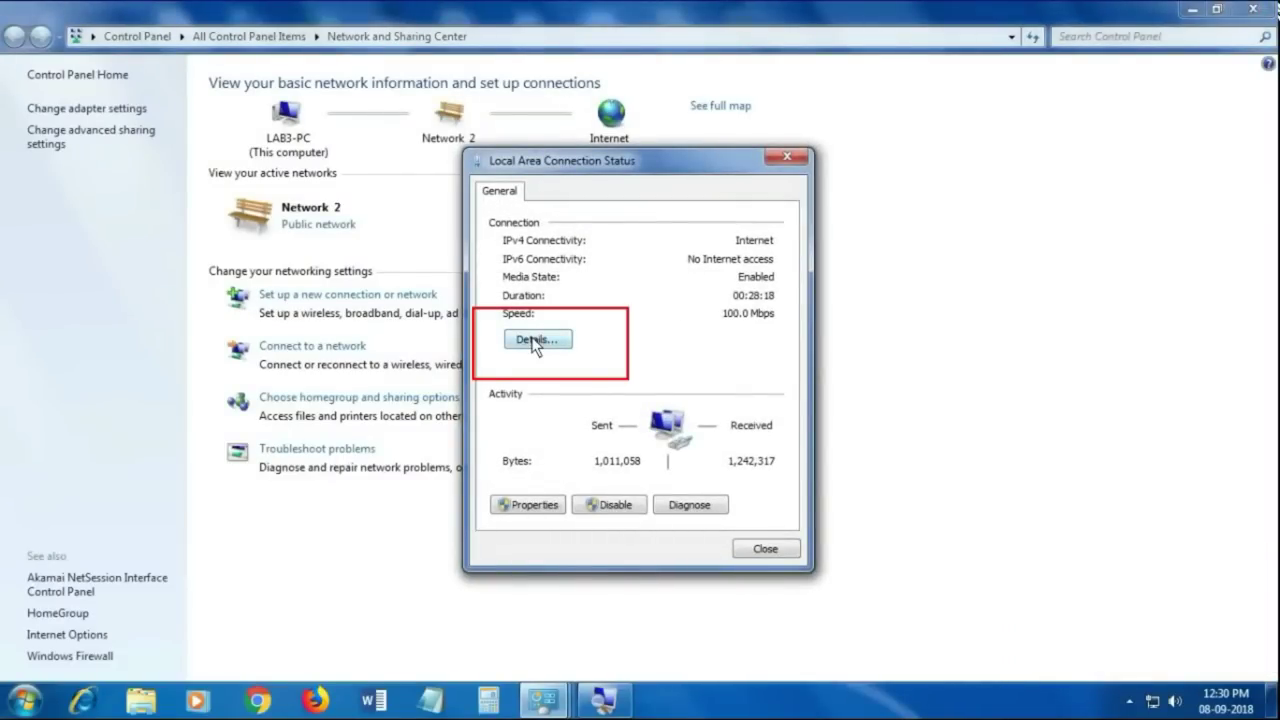
pyautogui.click(535, 341)
pyautogui.click(658, 328)
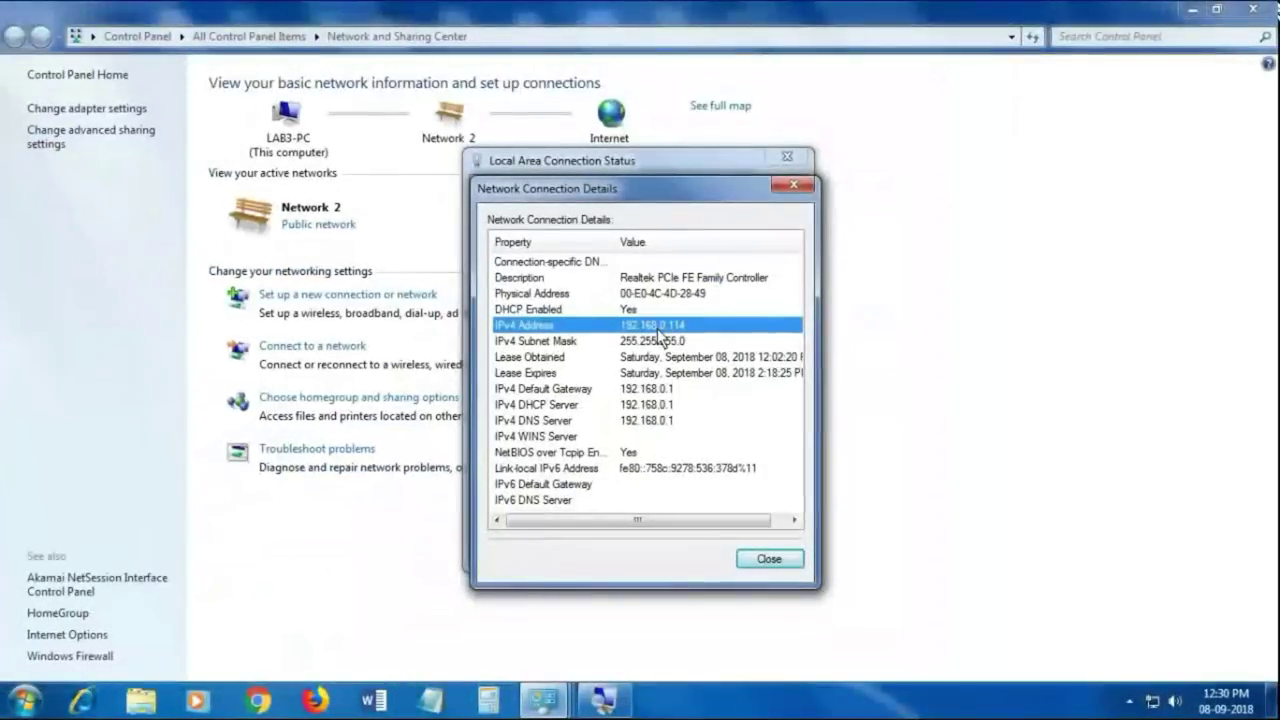
pyautogui.press('Escape')
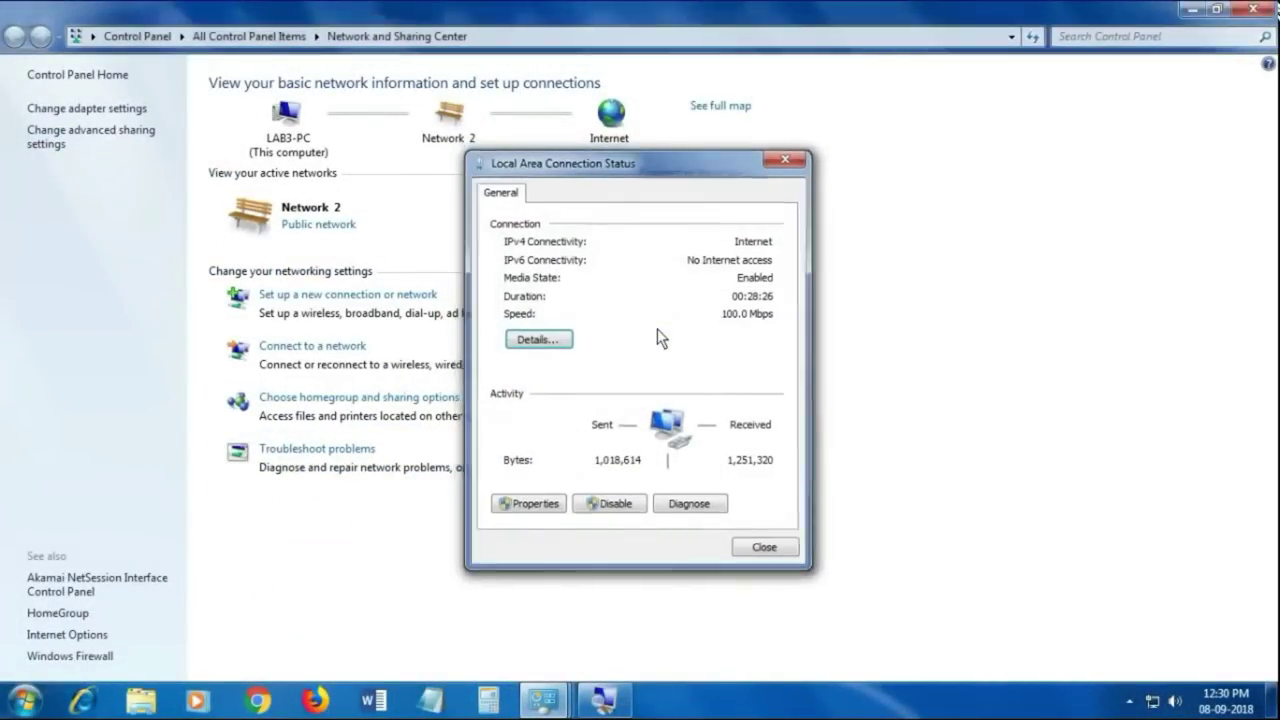
pyautogui.press('Escape')
pyautogui.press('super+Pause')
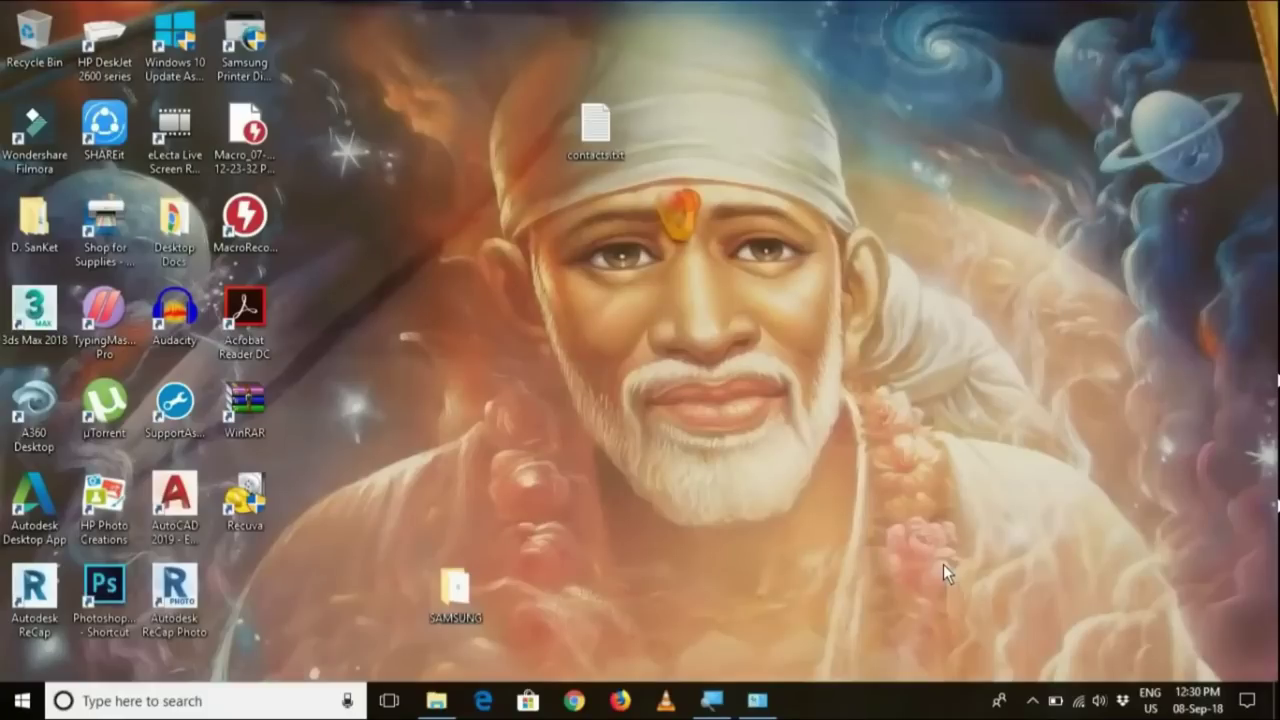
# On the Windows 10 computer, open the network location \\LAB3-PC with the Run command
pyautogui.press('super+r')
pyautogui.write('\\\\LA')
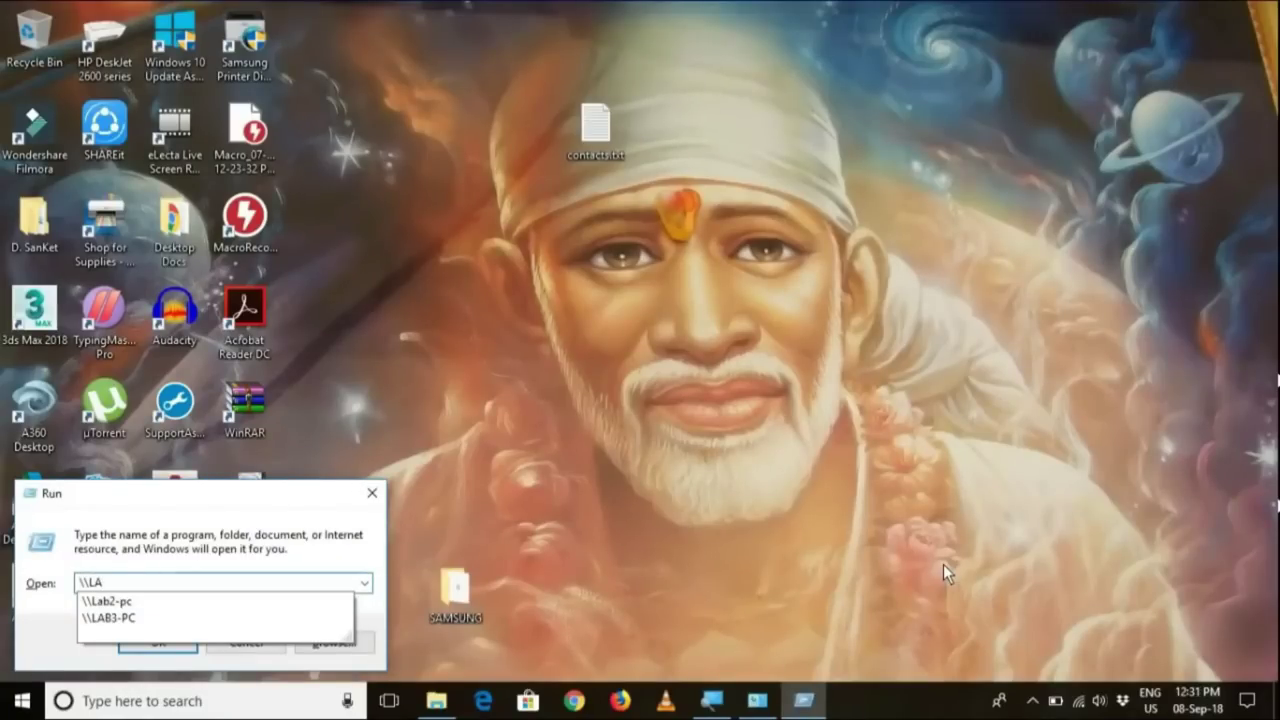
pyautogui.press('Down')
pyautogui.press('Down')
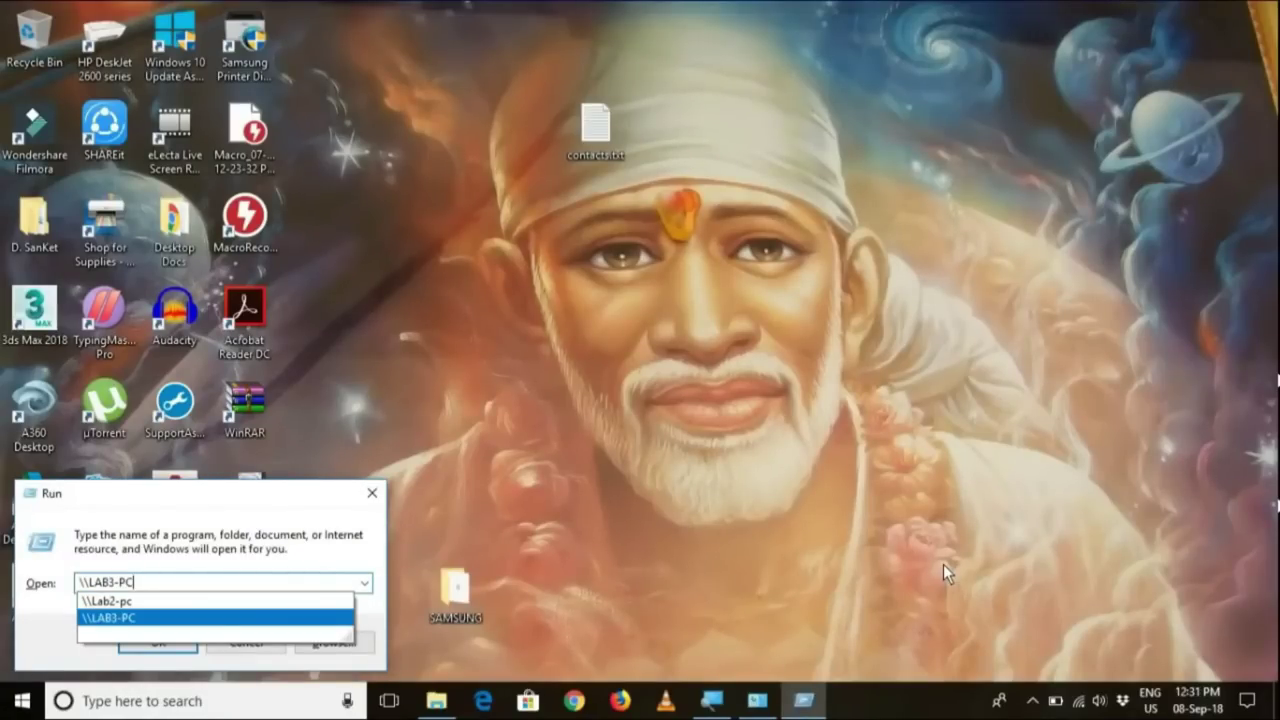
pyautogui.press('Escape')
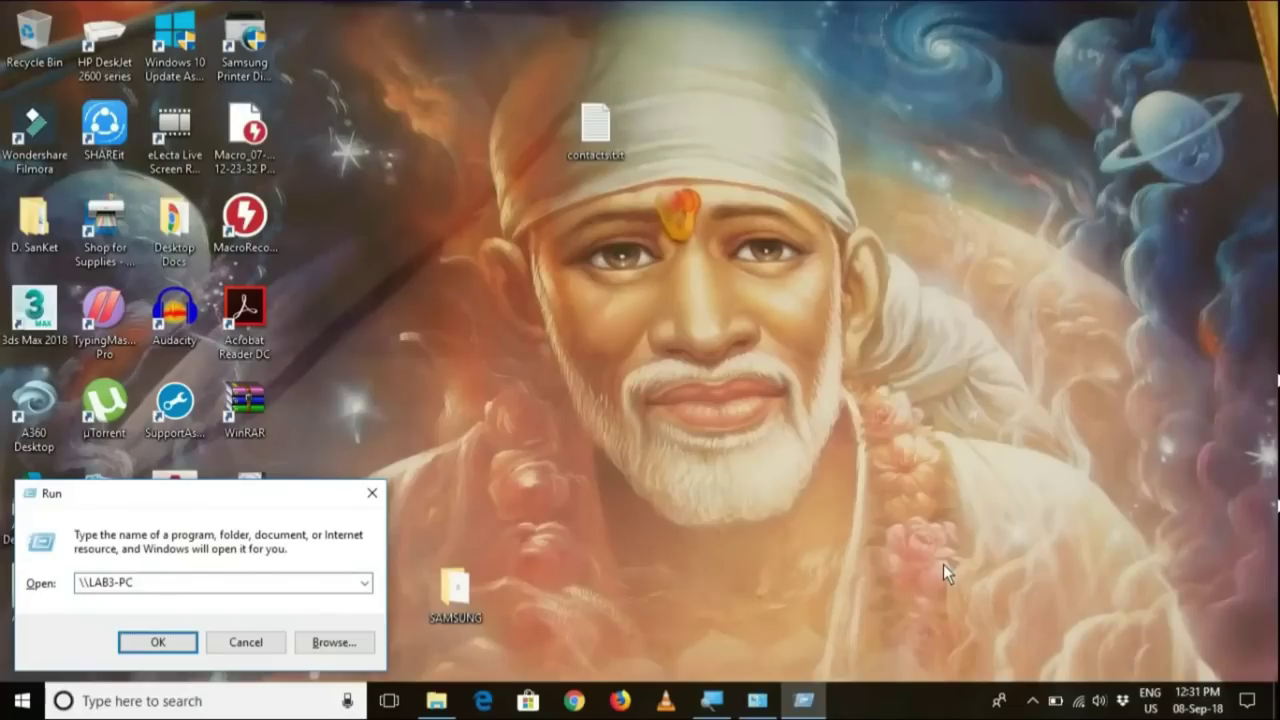
pyautogui.press('Return')
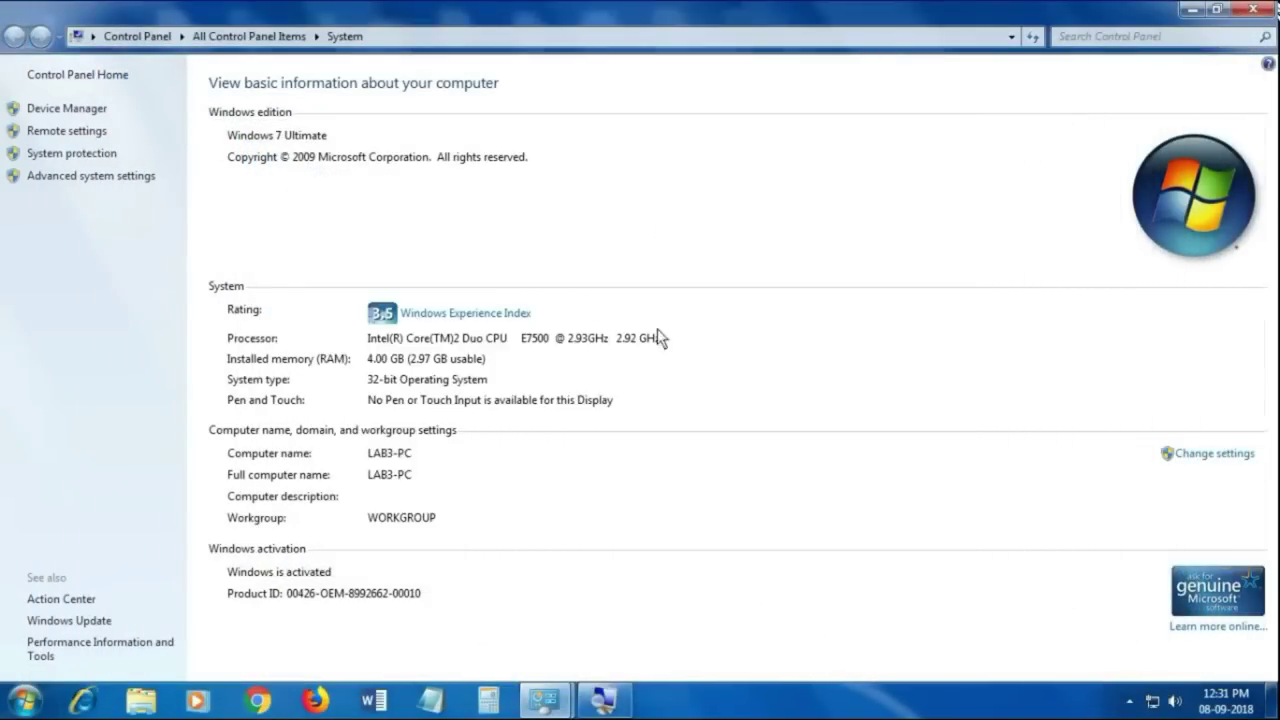
# Connect the Windows 10 computer to the shared Samsung ML-2160 Series printer on LAB3-PC and close its print queue
pyautogui.click(24, 700)
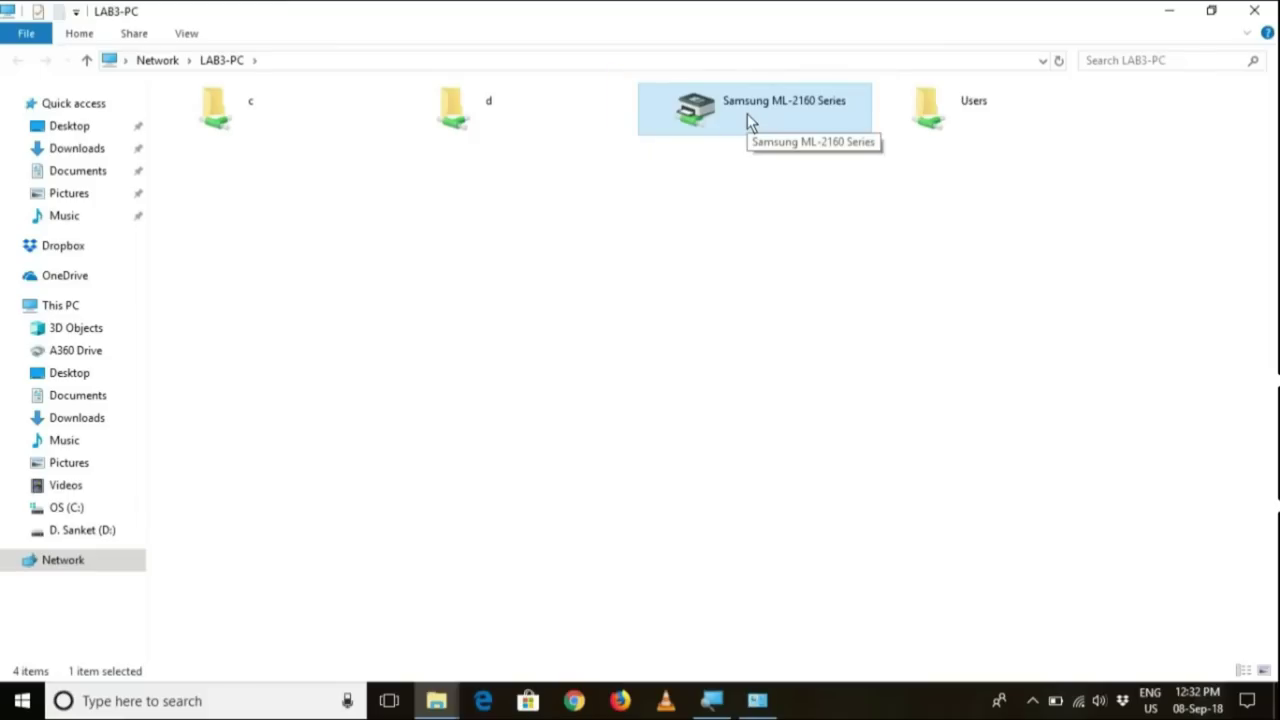
pyautogui.rightClick(747, 113)
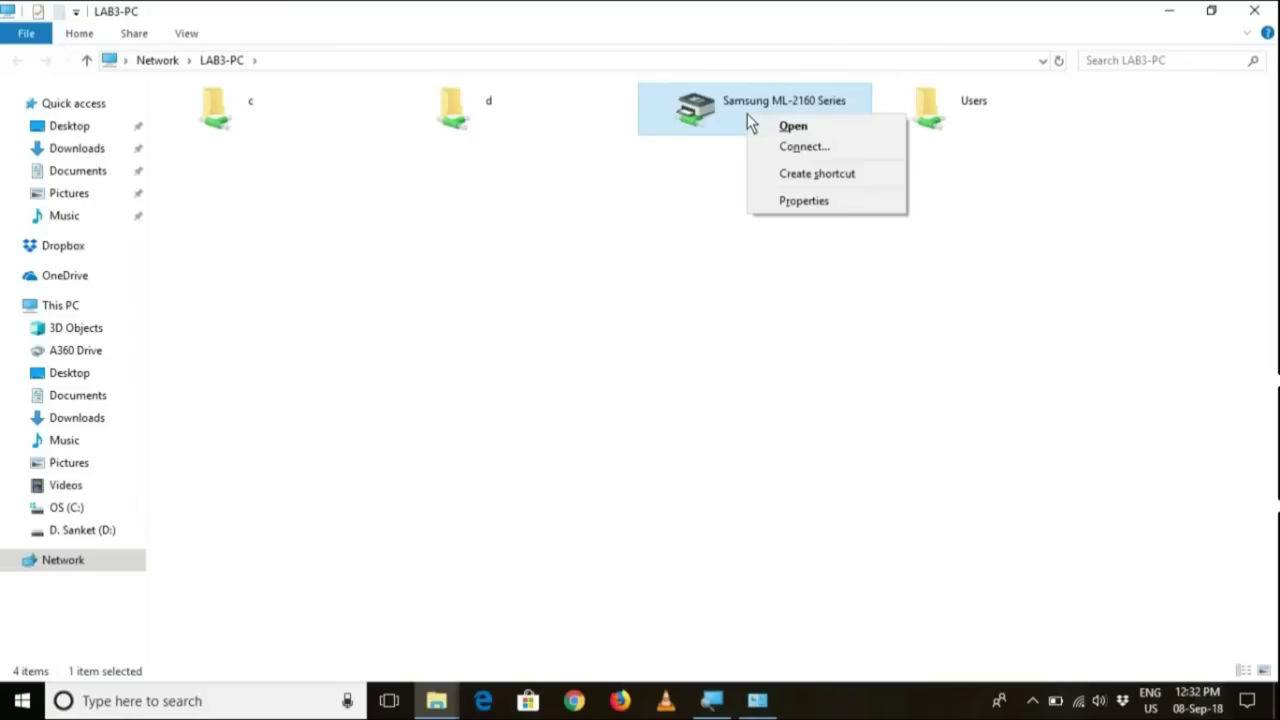
pyautogui.click(784, 147)
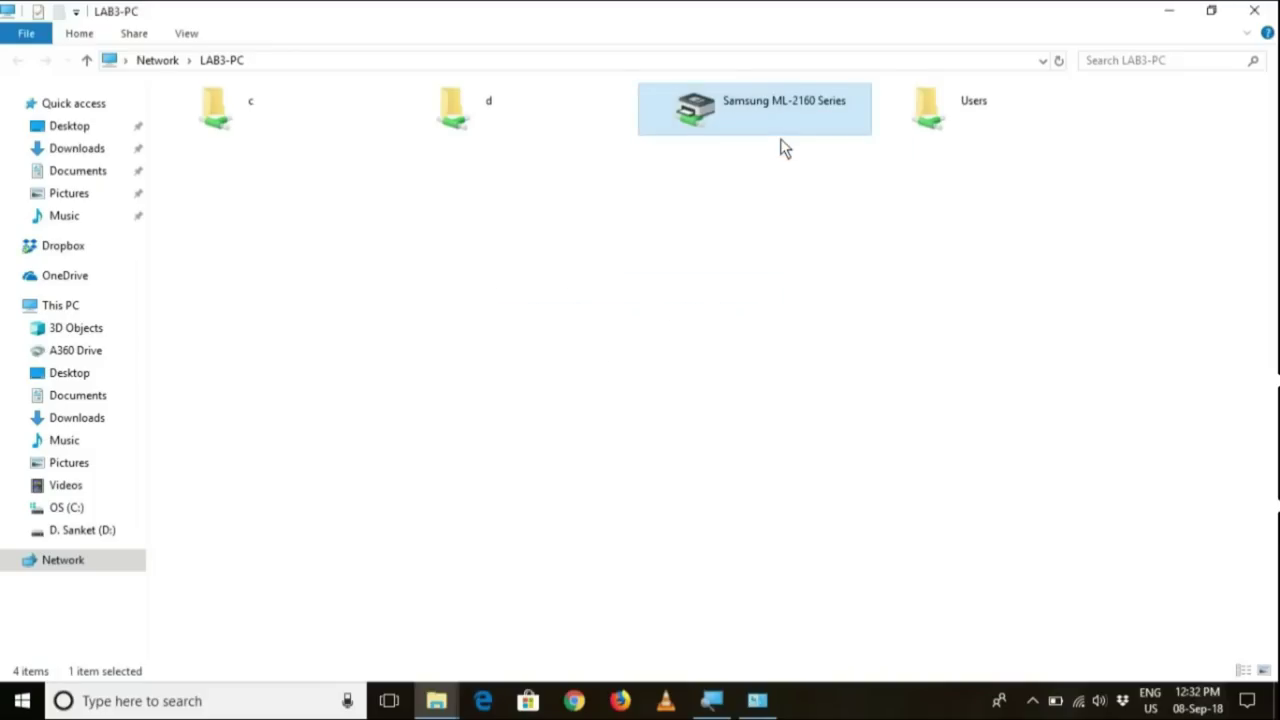
pyautogui.doubleClick(716, 102)
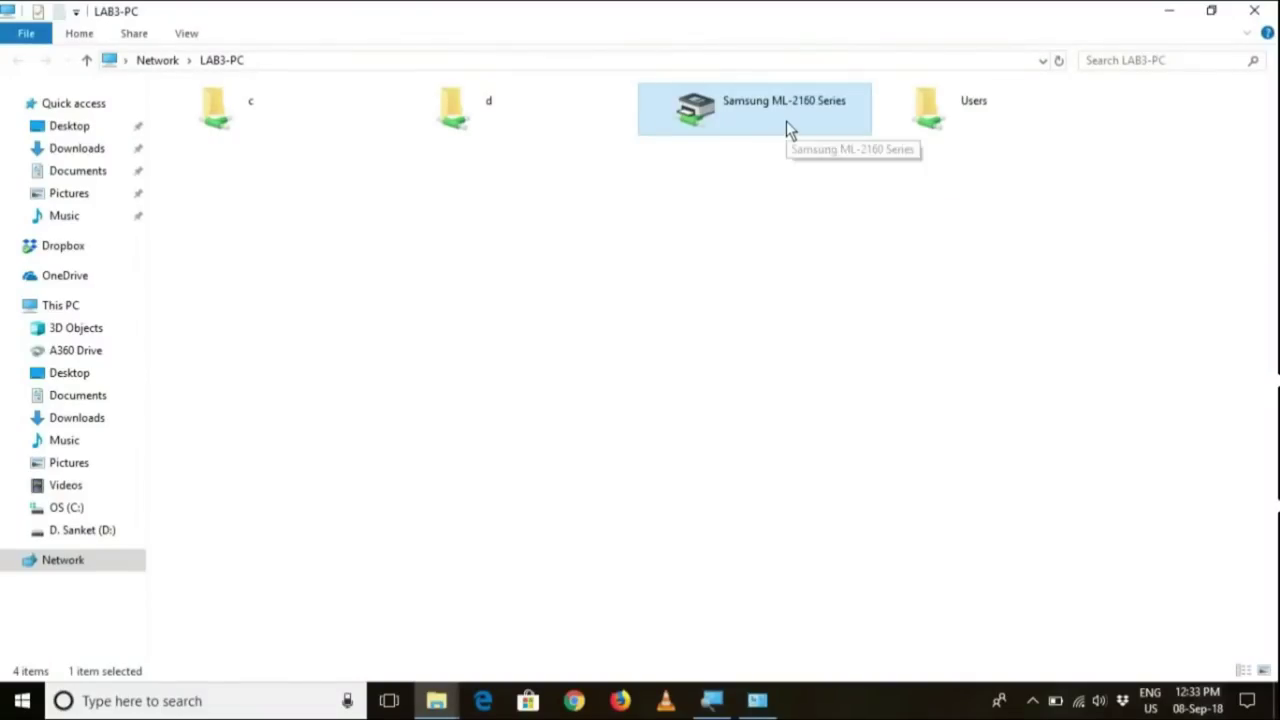
pyautogui.rightClick(786, 121)
pyautogui.click(823, 143)
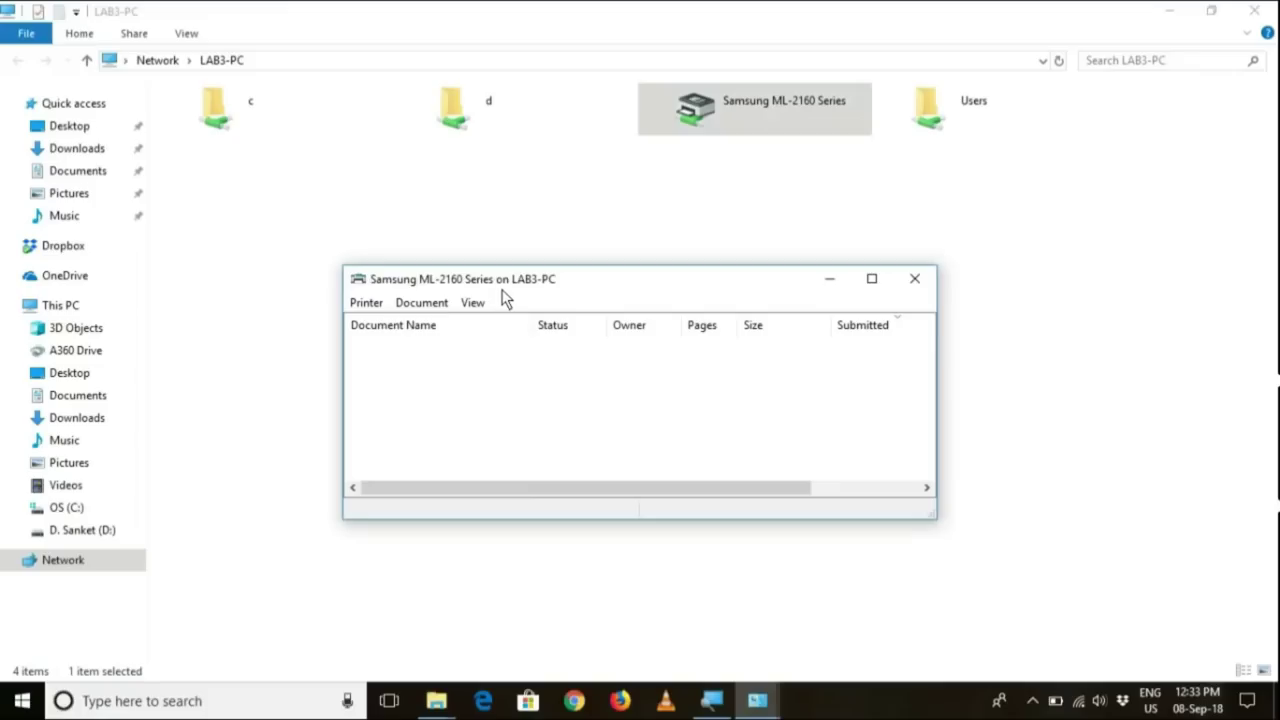
pyautogui.click(914, 279)
# Launch Word with the Run command WINWORD and enter the text "WELCOME TO LEARN MORE" in the blank document
pyautogui.press('super+r')
pyautogui.write('WINWORD')
pyautogui.press('Return')
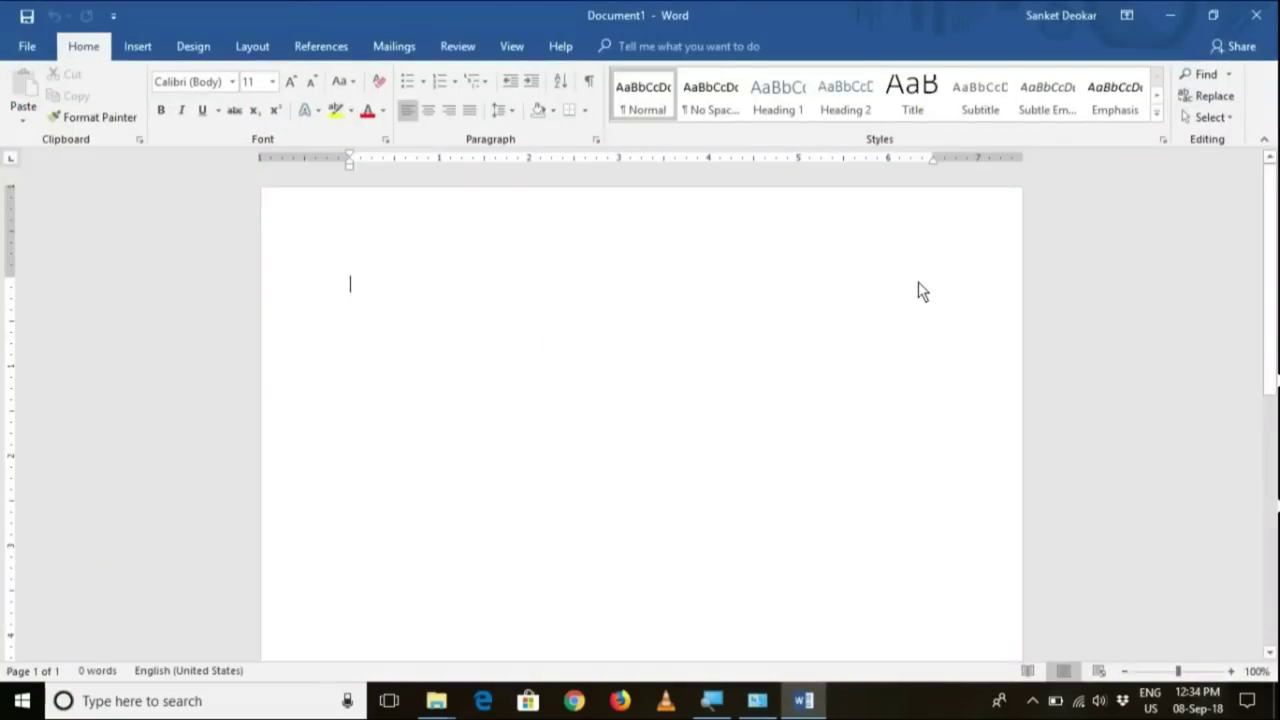
pyautogui.write('WELCO')
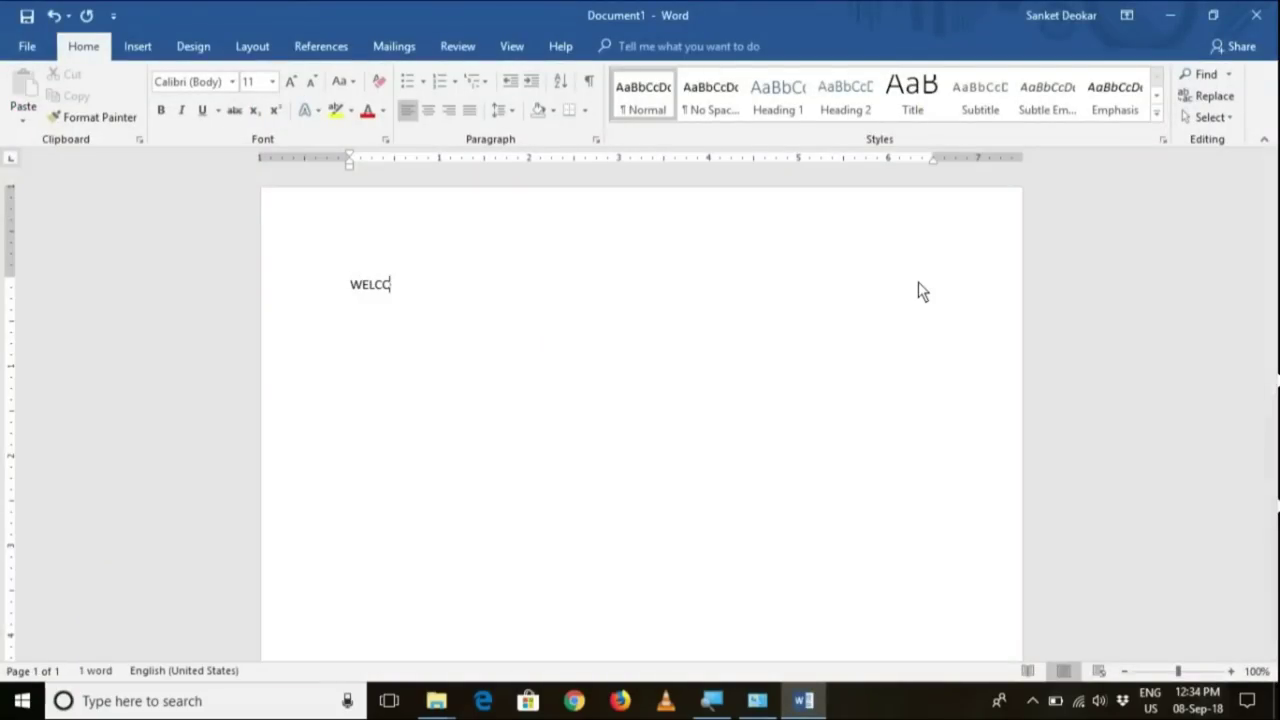
pyautogui.write('ME TO LEARN MORE')
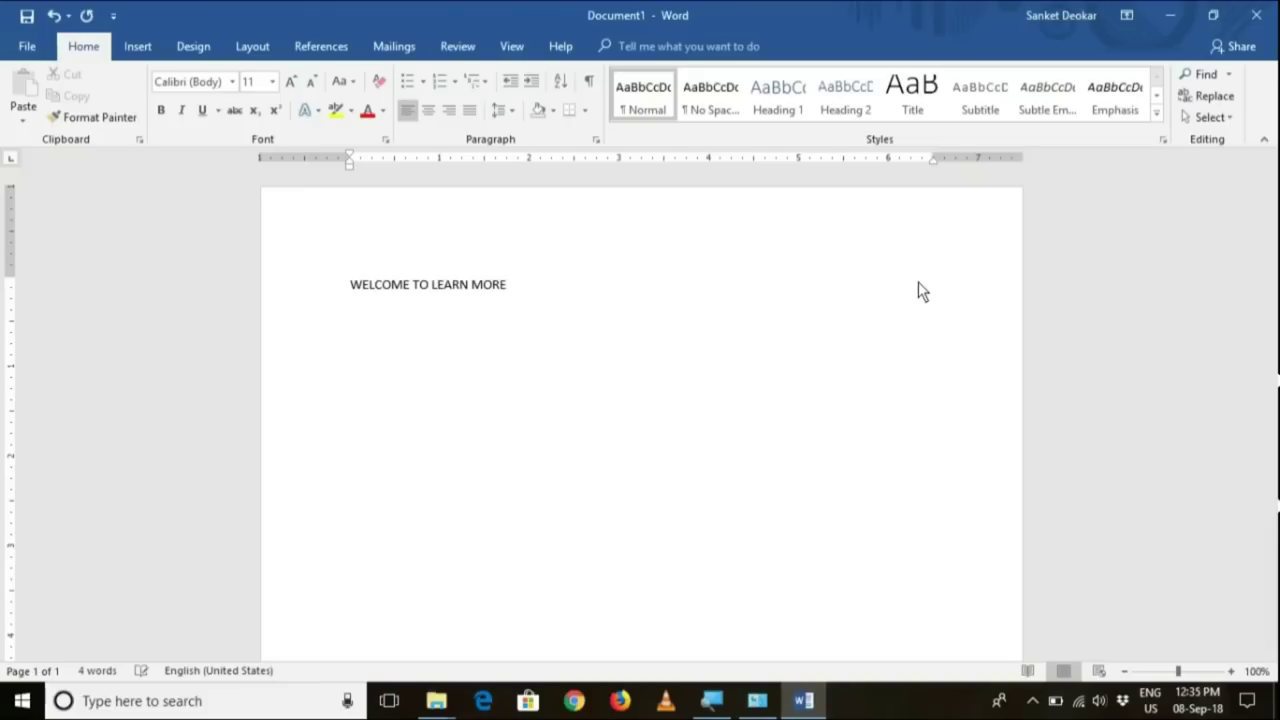
# Choose Samsung ML-2160 Series on LAB3-PC as the document's printer, then return to the document without printing
pyautogui.hotkey('ctrl', 'p')
pyautogui.click(237, 276)
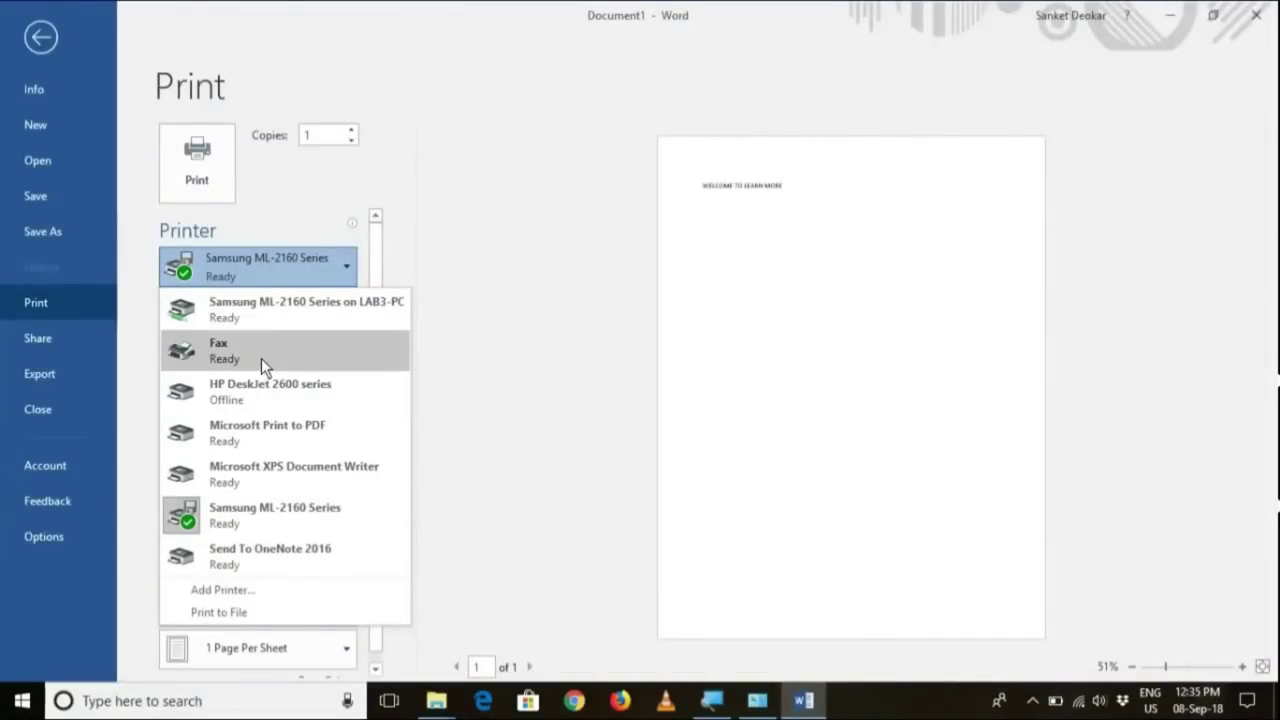
pyautogui.moveTo(238, 316)
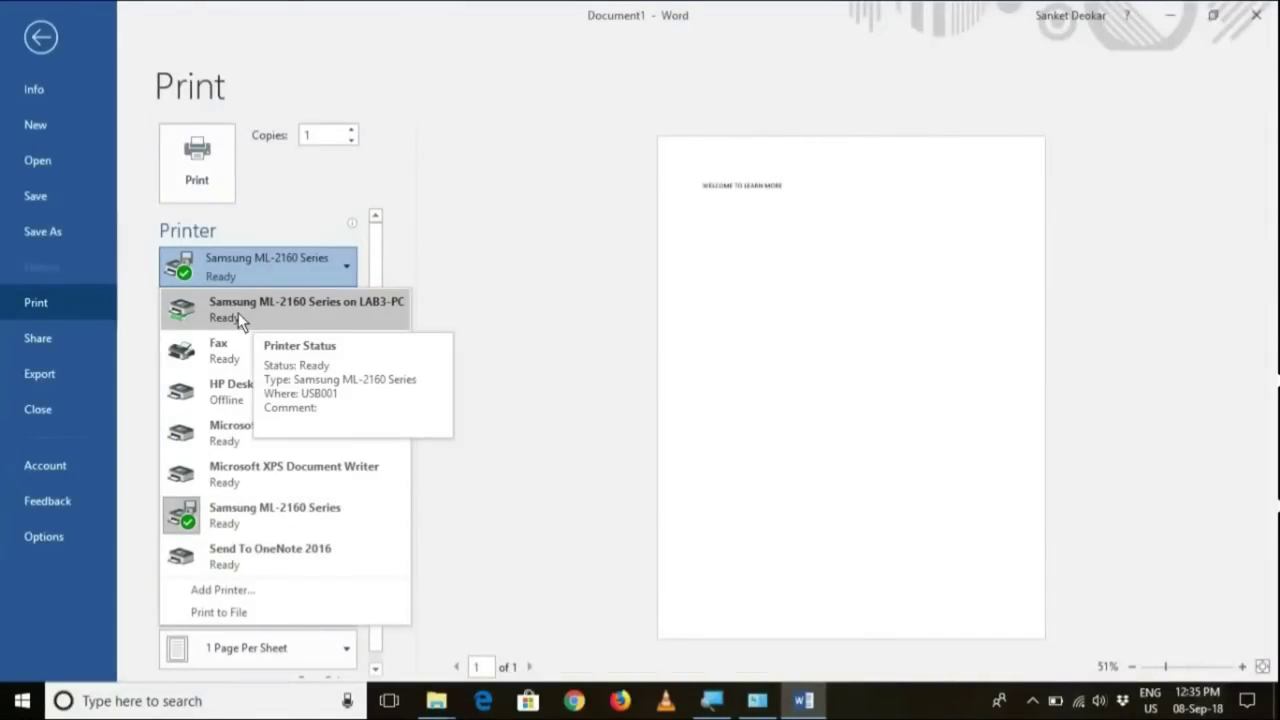
pyautogui.click(352, 314)
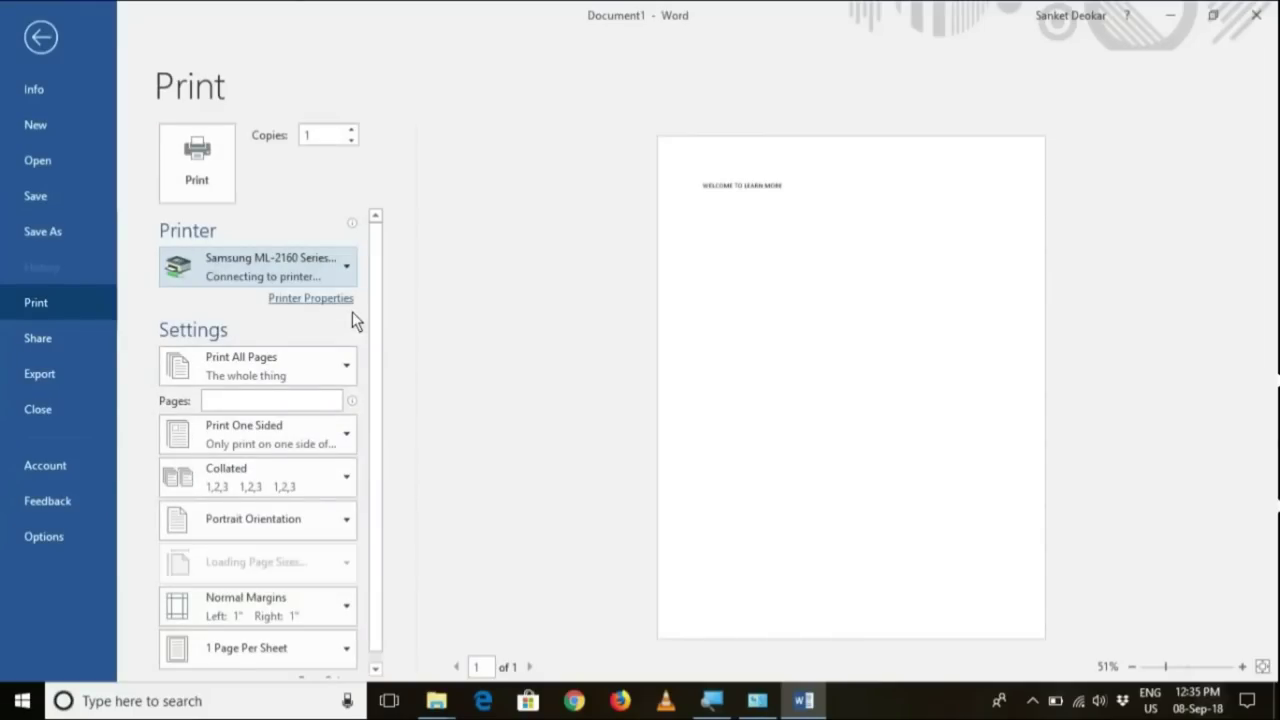
pyautogui.press('Escape')
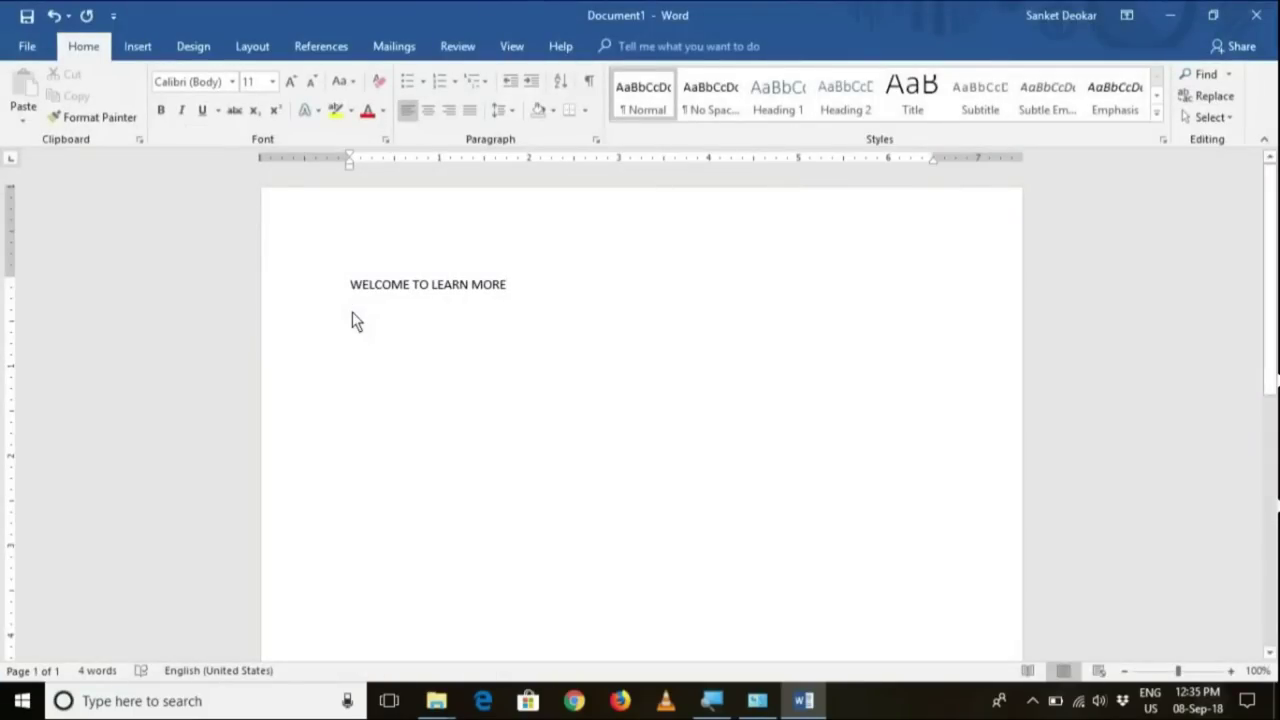
# Open Devices and Printers in Control Panel and make Samsung ML-2160 Series on LAB3-PC the default printer
pyautogui.press('super')
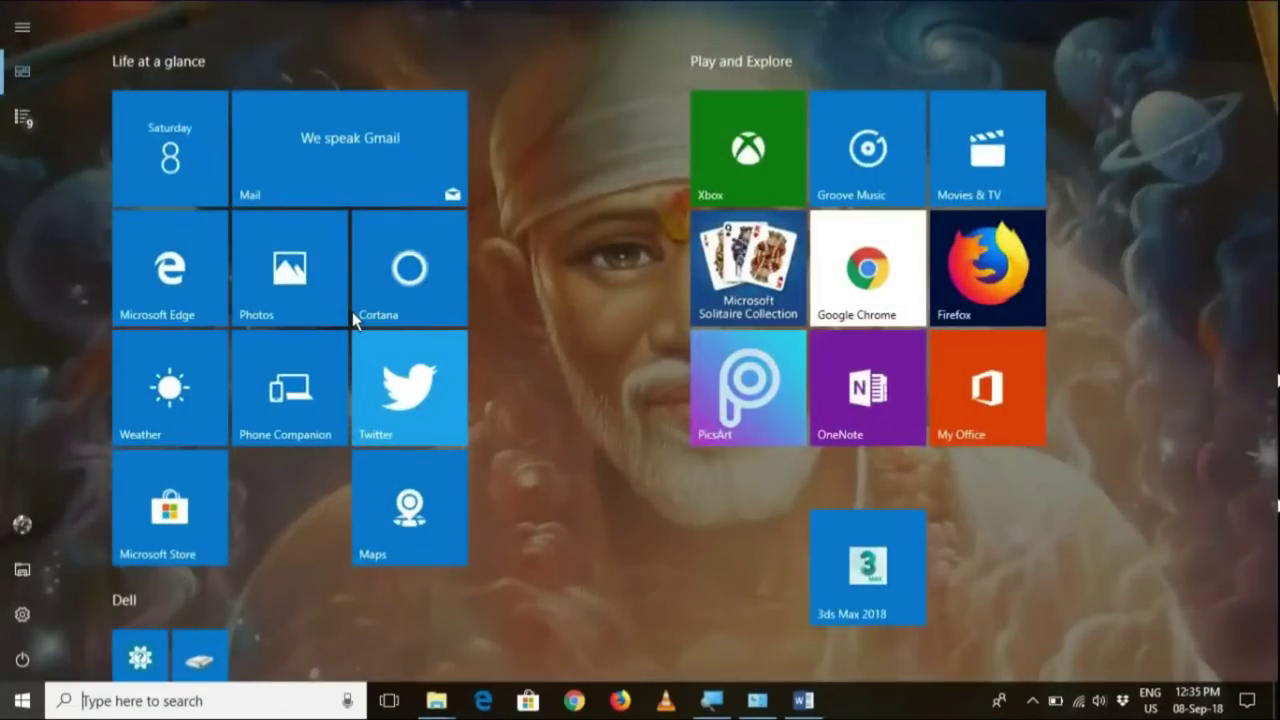
pyautogui.press('super+r')
pyautogui.write('control')
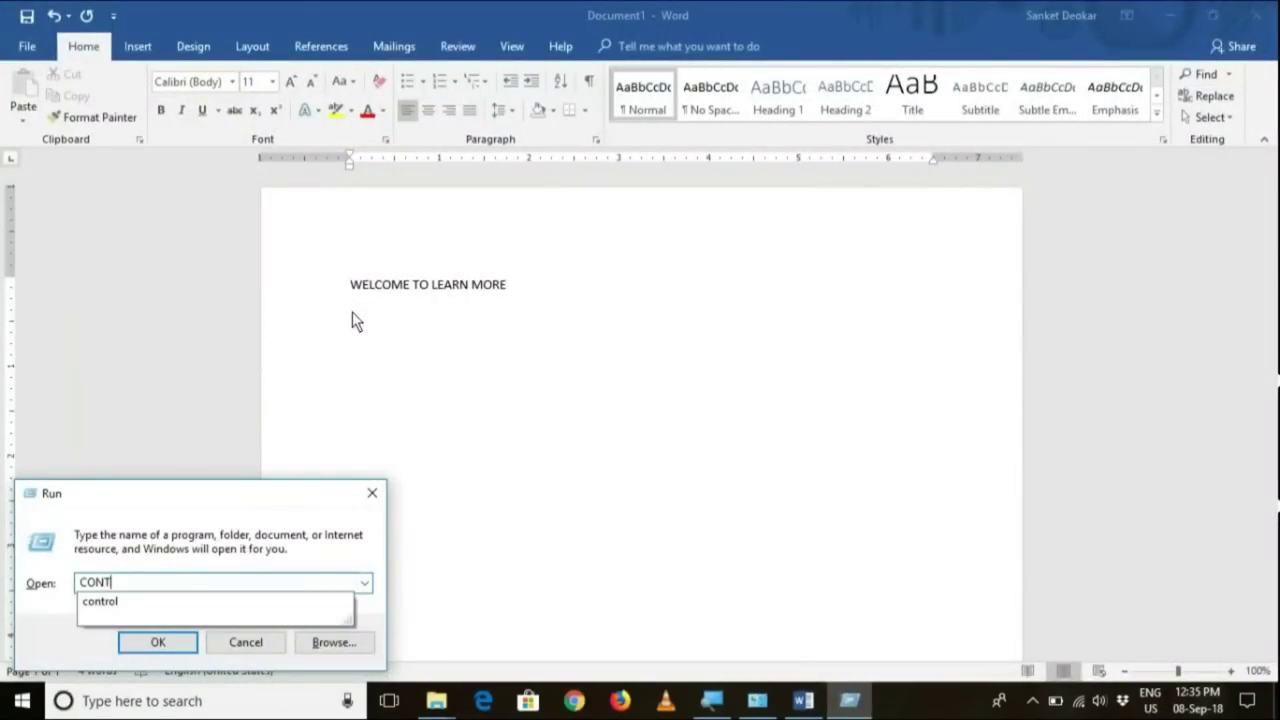
pyautogui.press('Return')
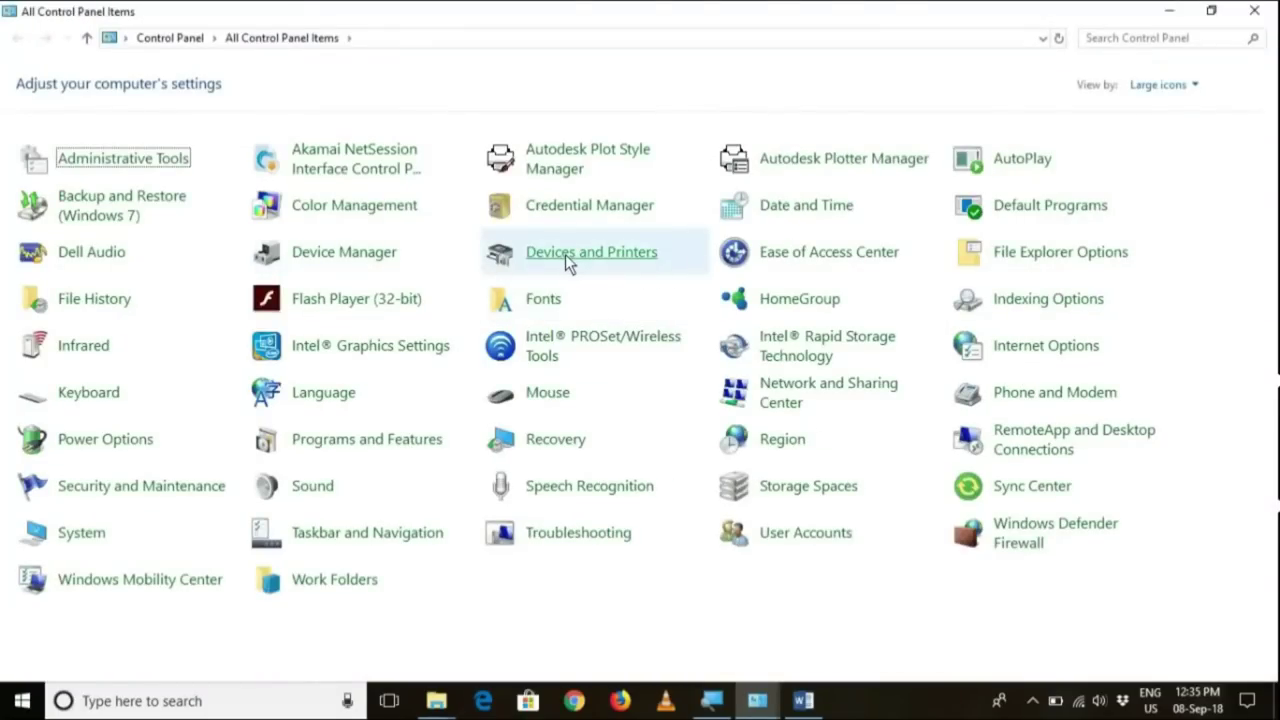
pyautogui.click(565, 254)
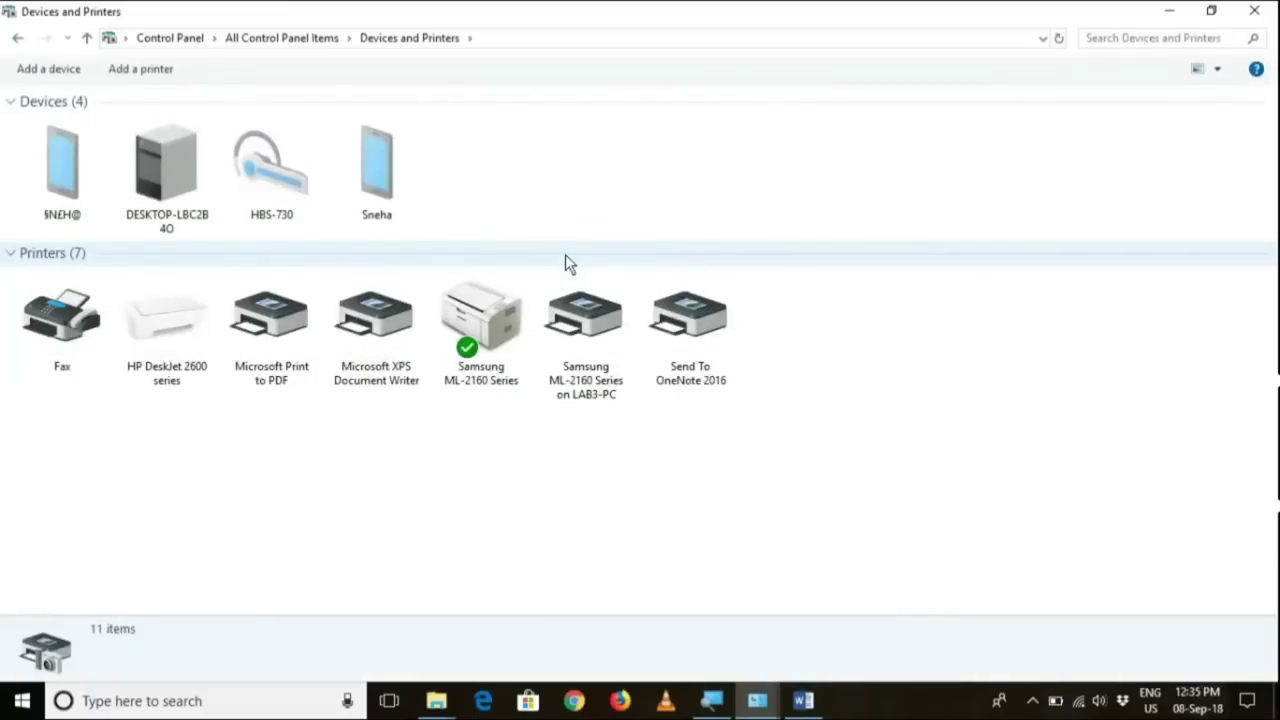
pyautogui.click(595, 343)
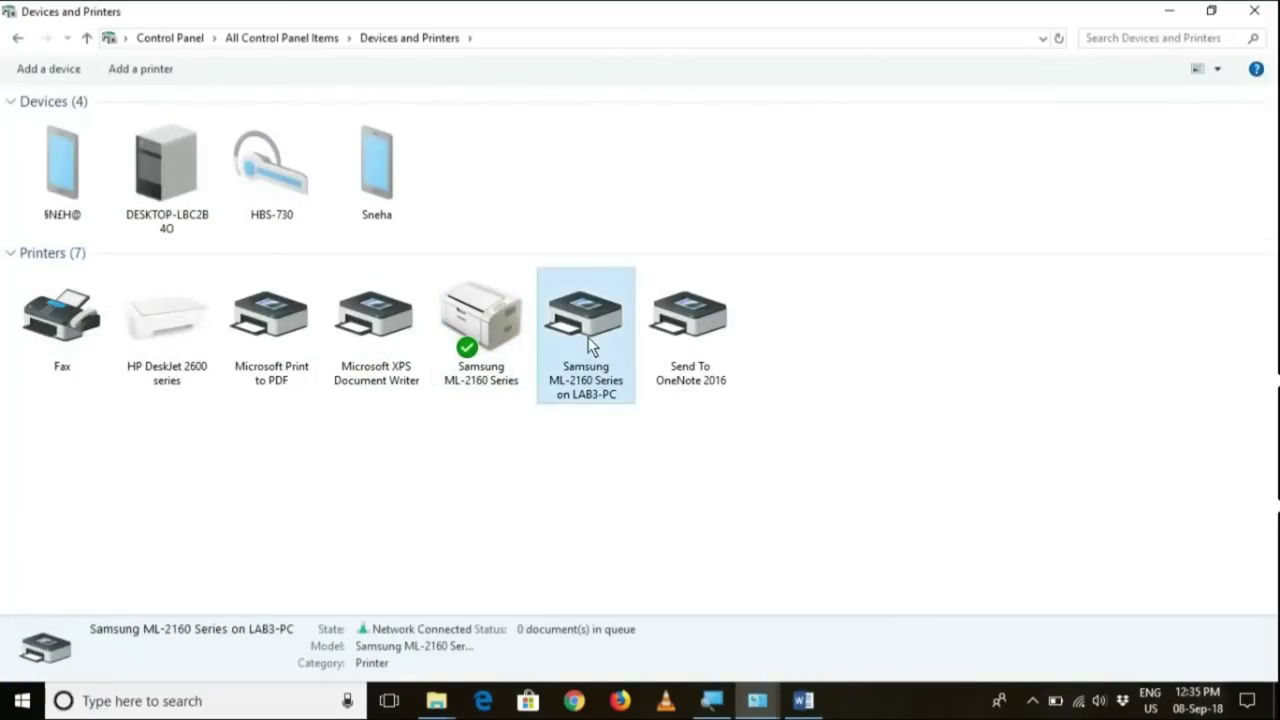
pyautogui.rightClick(588, 337)
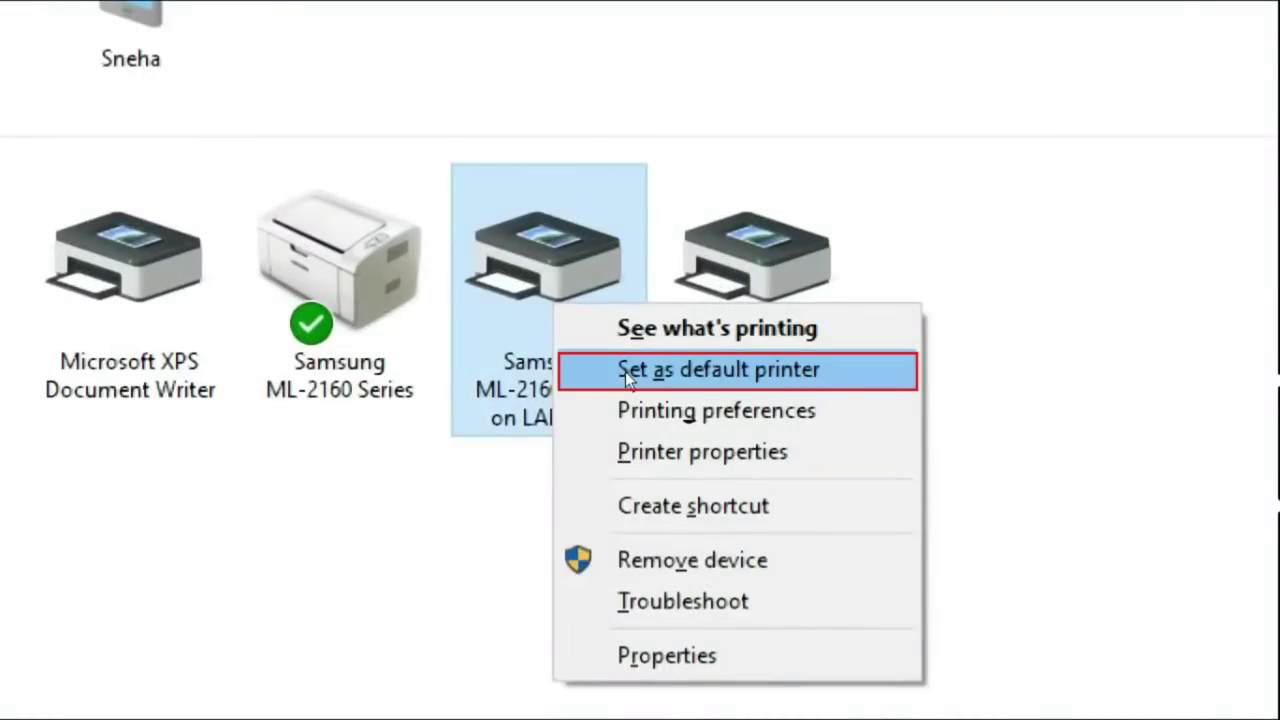
pyautogui.click(626, 375)
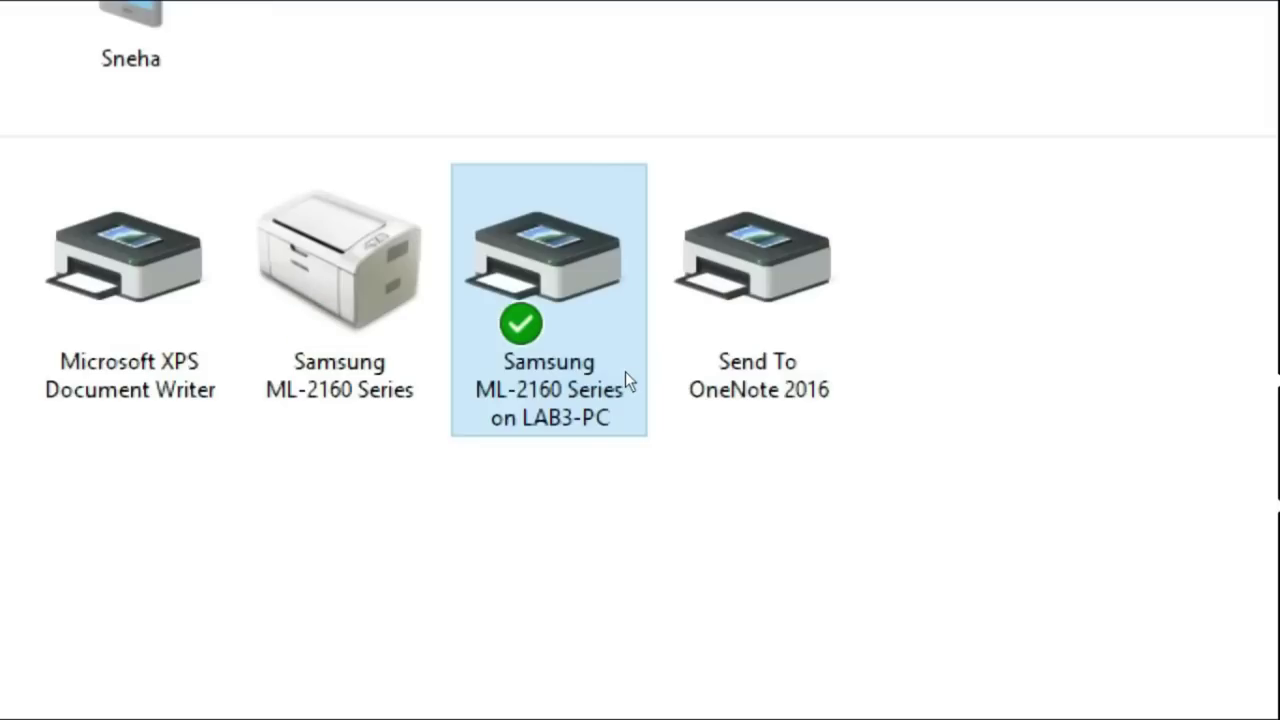
# Switch back to Word and select Samsung ML-2160 Series on LAB3-PC in the document's print settings
pyautogui.hotkey('alt', 'Tab')
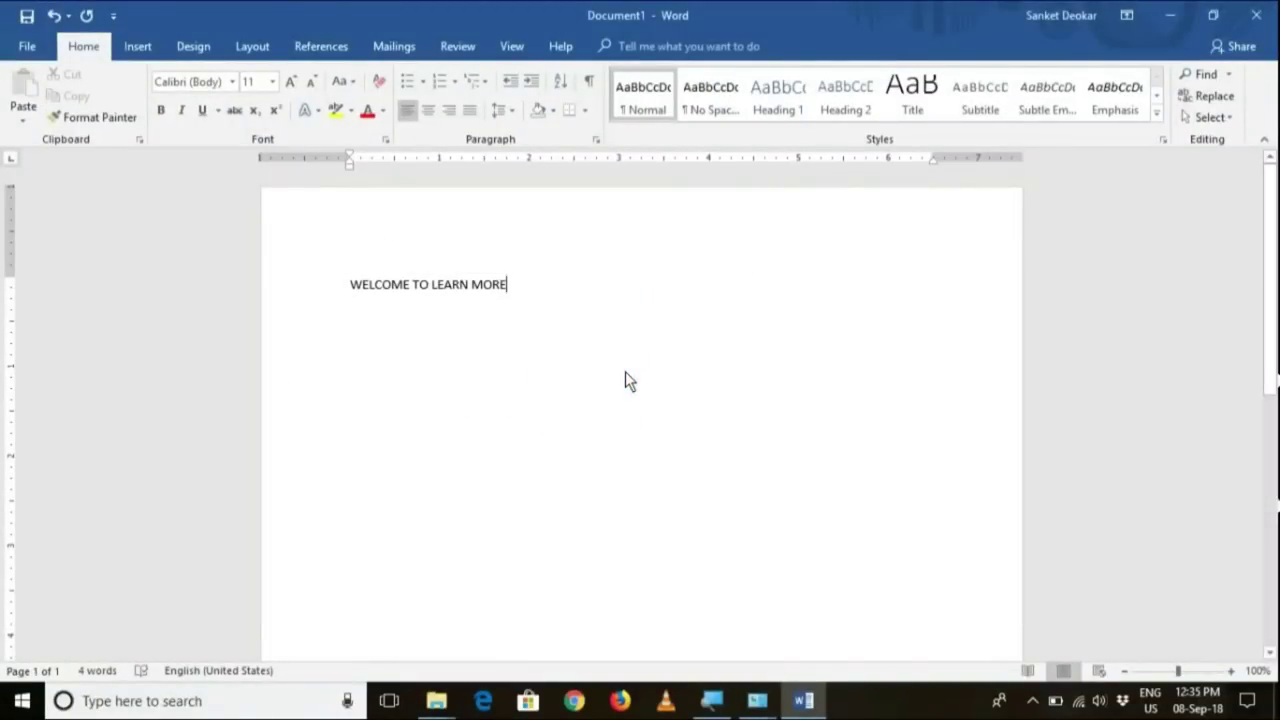
pyautogui.hotkey('ctrl', 'p')
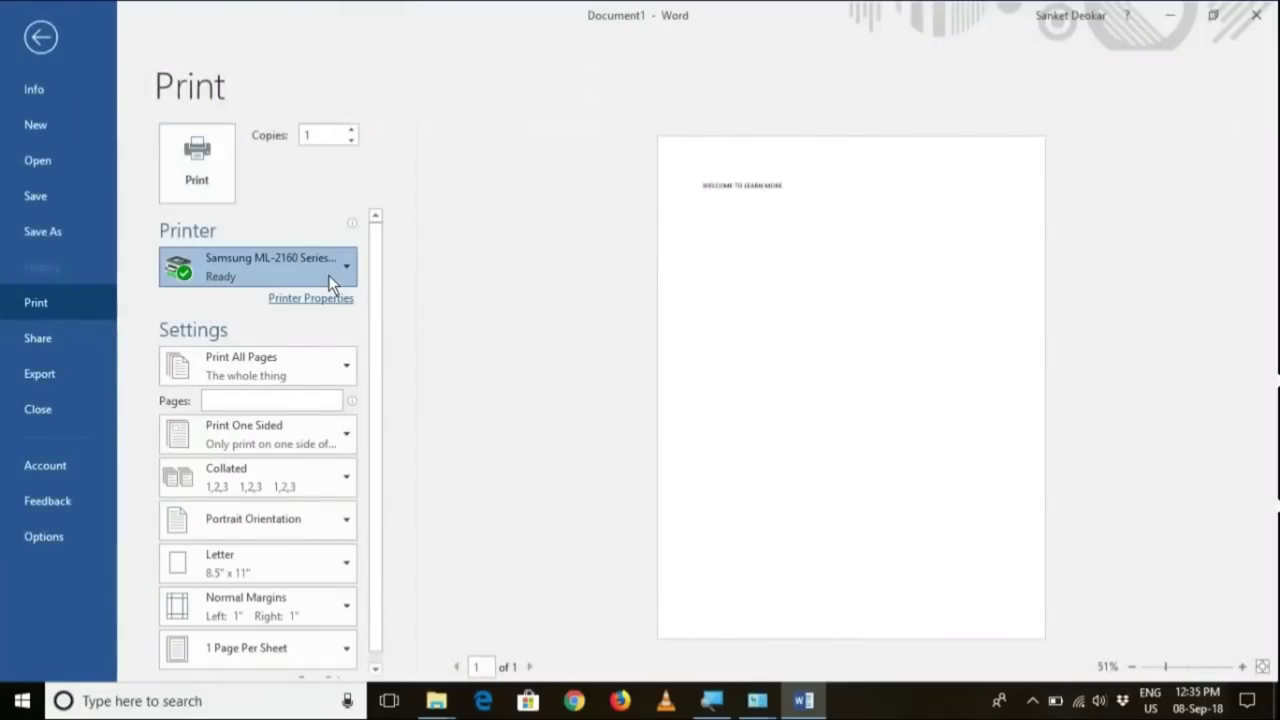
pyautogui.click(329, 276)
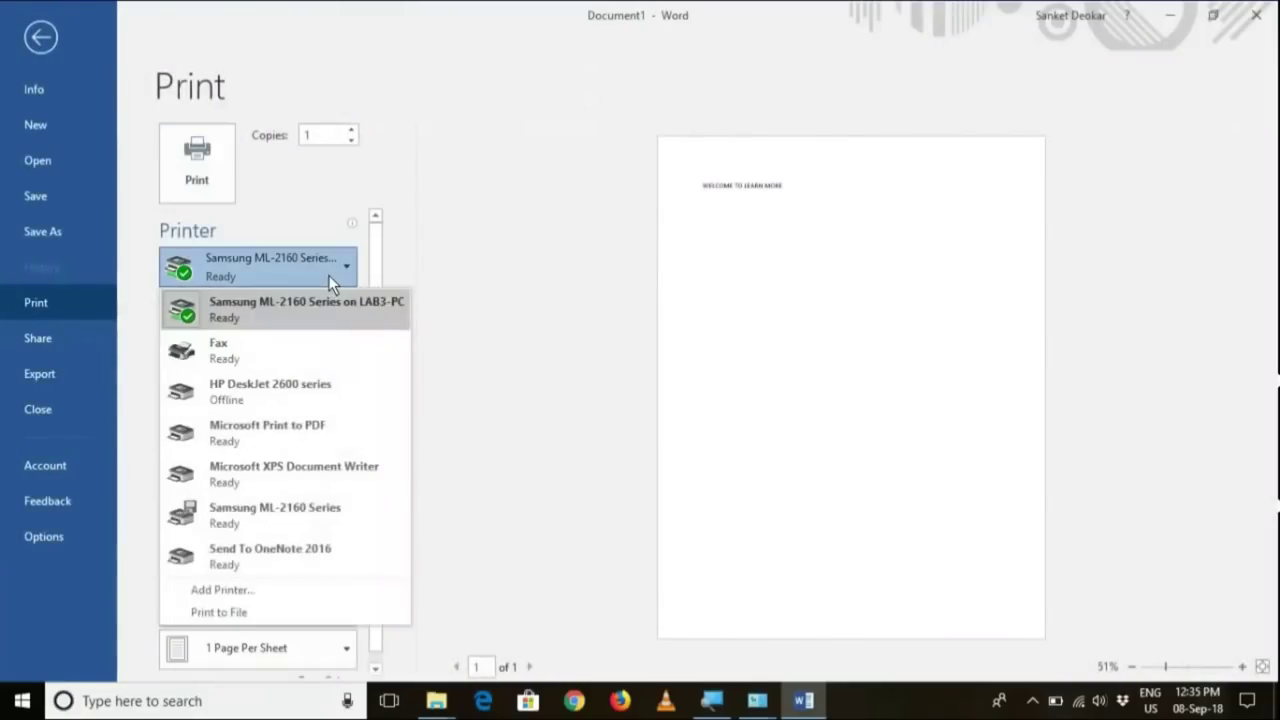
pyautogui.click(285, 312)
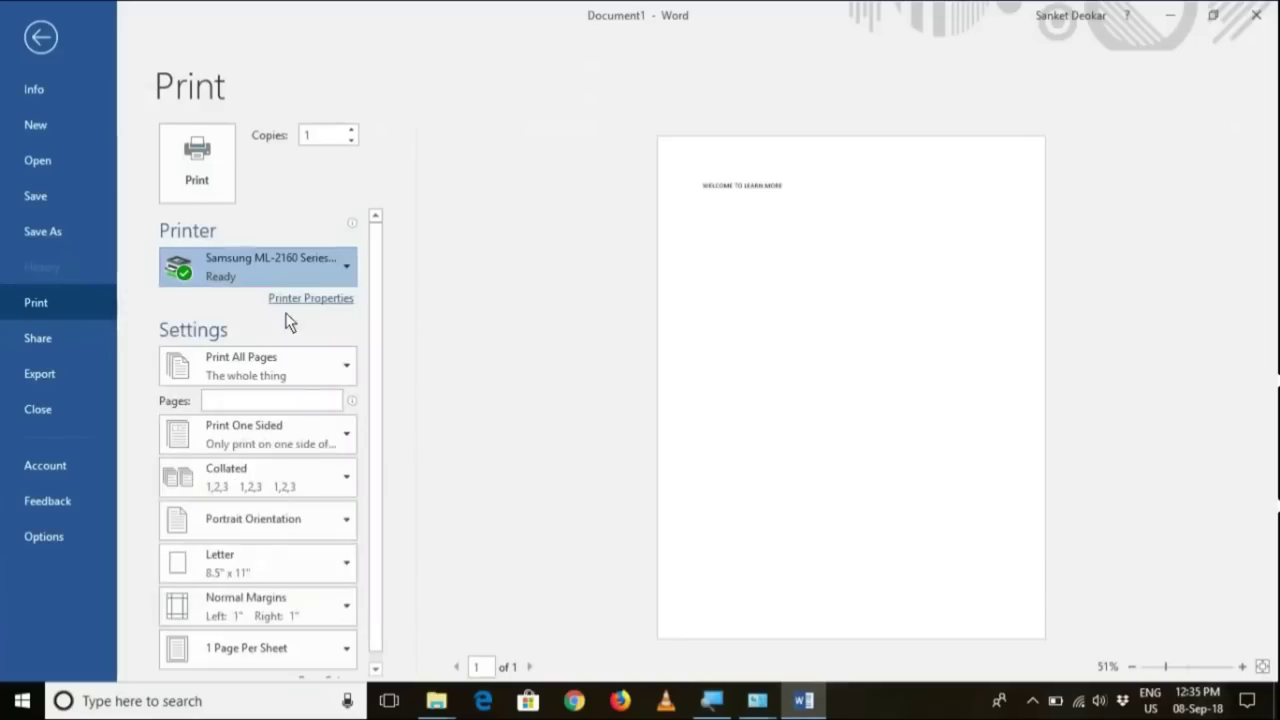